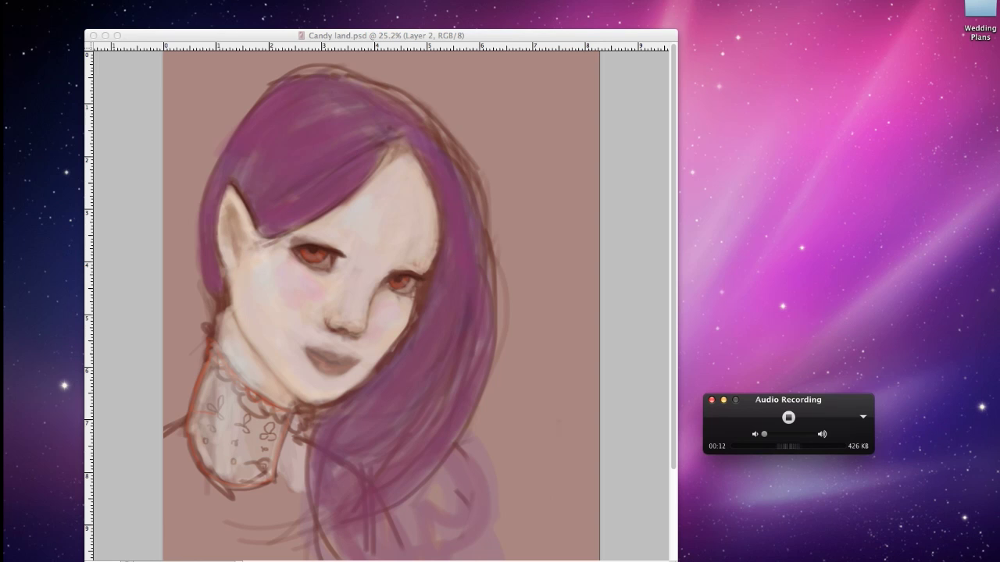
Sample the mid purple from the fringe and brush it over the hair just above the pointed ear.
{"action": "key", "text": "Tab"}
{"action": "left_click_drag", "start_coordinate": [389, 38], "coordinate": [393, 40]}
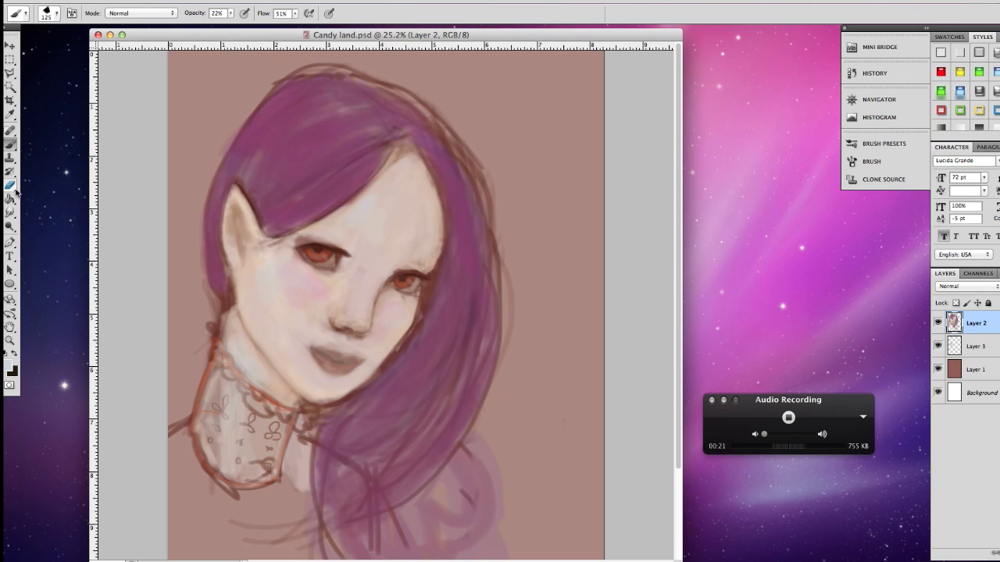
{"action": "left_click", "coordinate": [10, 114]}
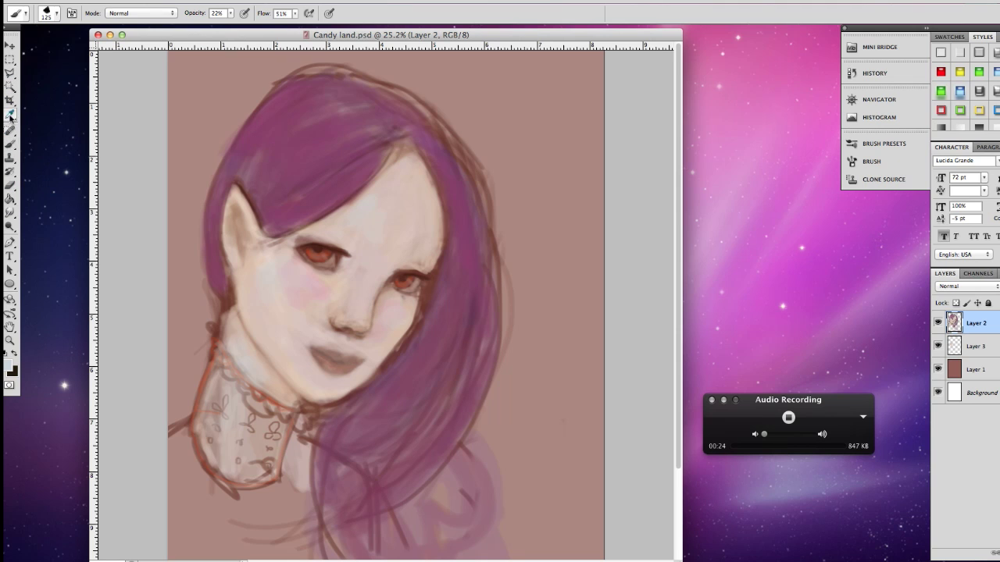
{"action": "left_click", "coordinate": [297, 200]}
{"action": "left_click", "coordinate": [11, 130]}
{"action": "left_click", "coordinate": [13, 143]}
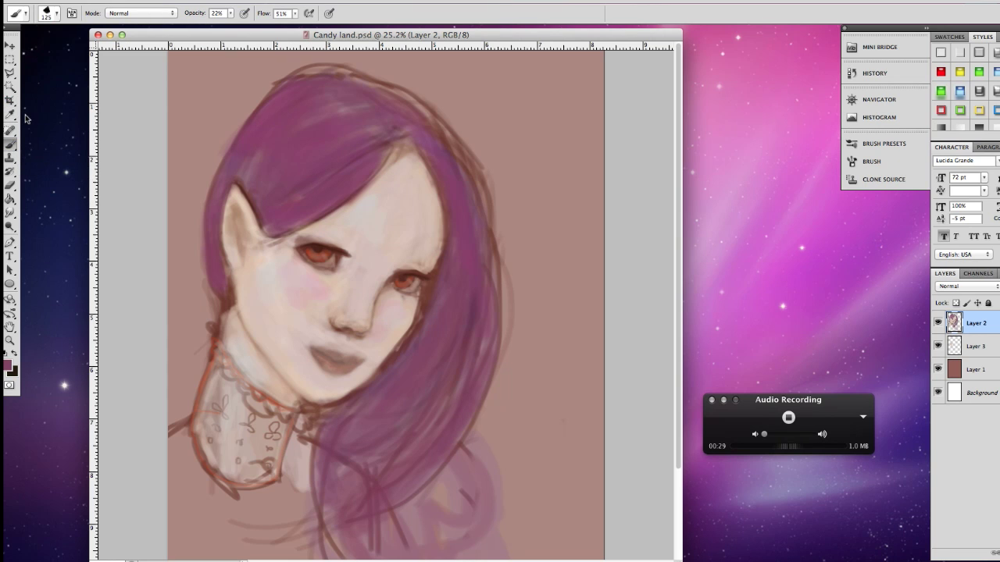
{"action": "left_click_drag", "start_coordinate": [275, 228], "coordinate": [305, 202]}
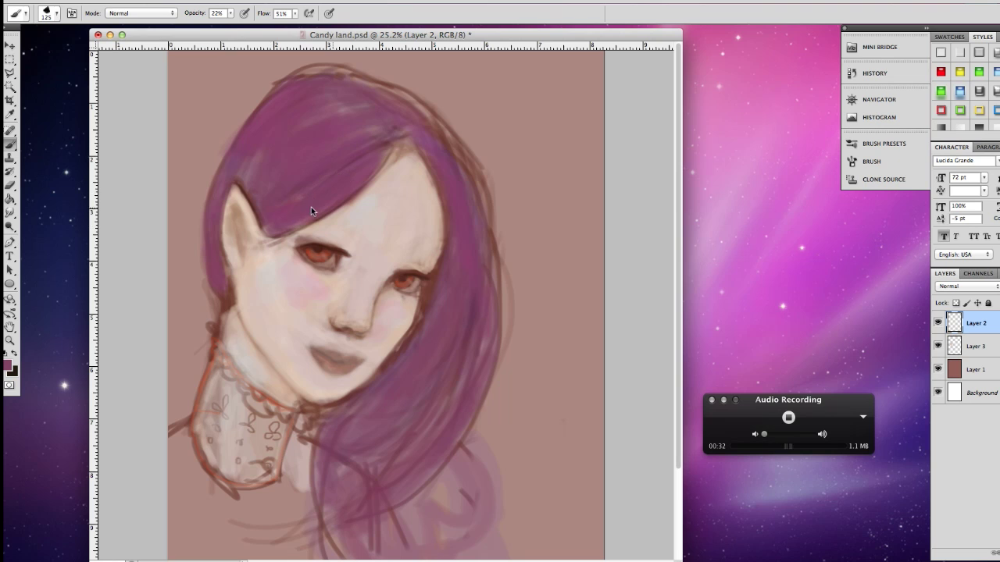
{"action": "left_click_drag", "start_coordinate": [326, 36], "coordinate": [321, 38]}
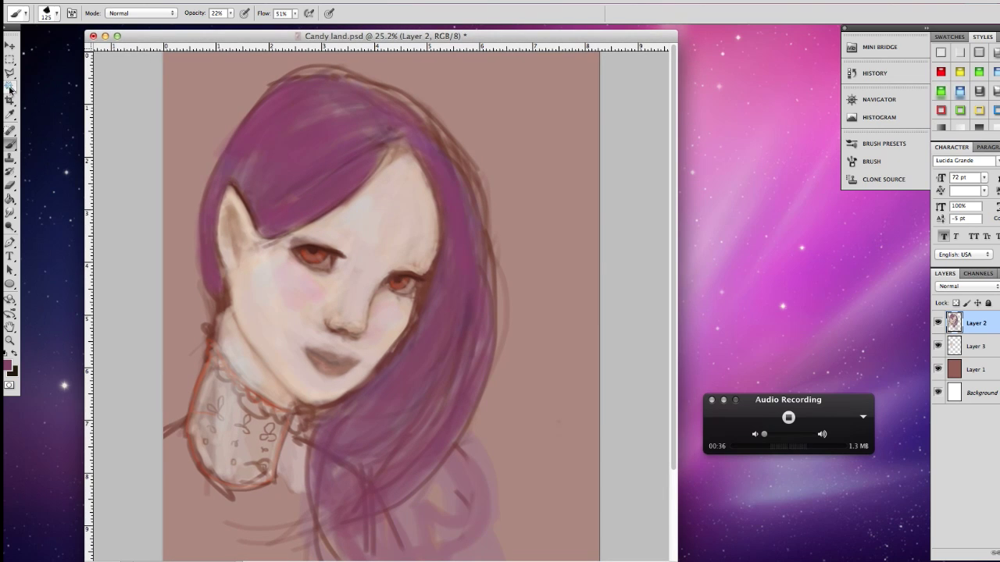
Shade the fringe edge and the hairline beside the forehead with dark purple #5f2544, using a 77 px brush.
{"action": "left_click", "coordinate": [60, 14]}
{"action": "mouse_move", "coordinate": [56, 48]}
{"action": "left_mouse_down"}
{"action": "mouse_move", "coordinate": [76, 47]}
{"action": "mouse_move", "coordinate": [62, 48]}
{"action": "left_mouse_up"}
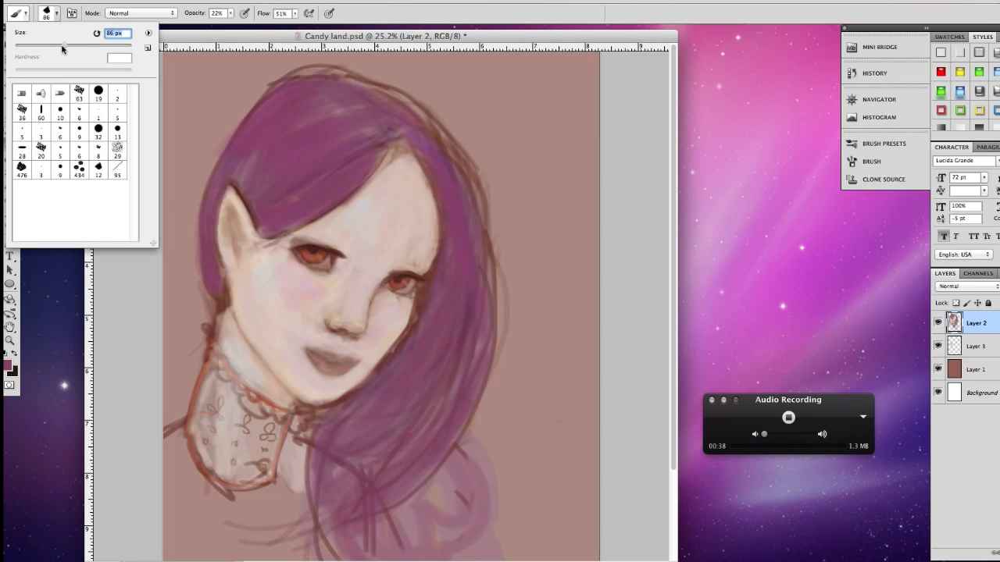
{"action": "left_click", "coordinate": [427, 162]}
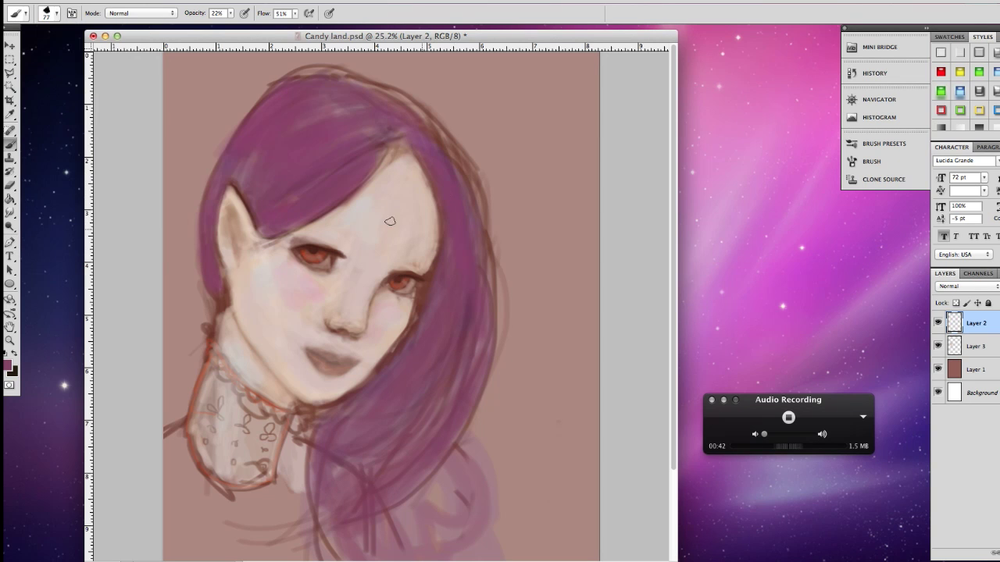
{"action": "left_click", "coordinate": [12, 366]}
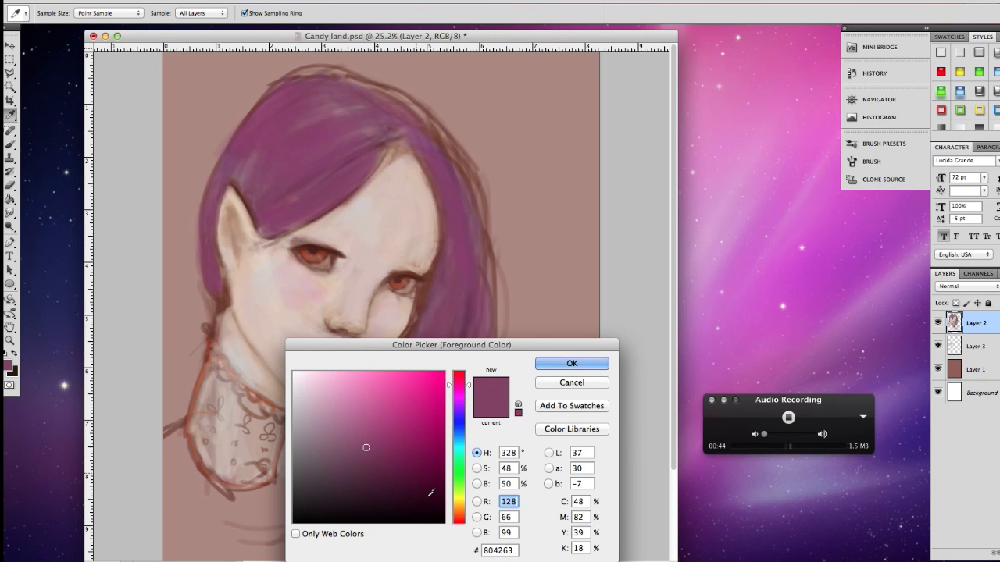
{"action": "left_click", "coordinate": [389, 456]}
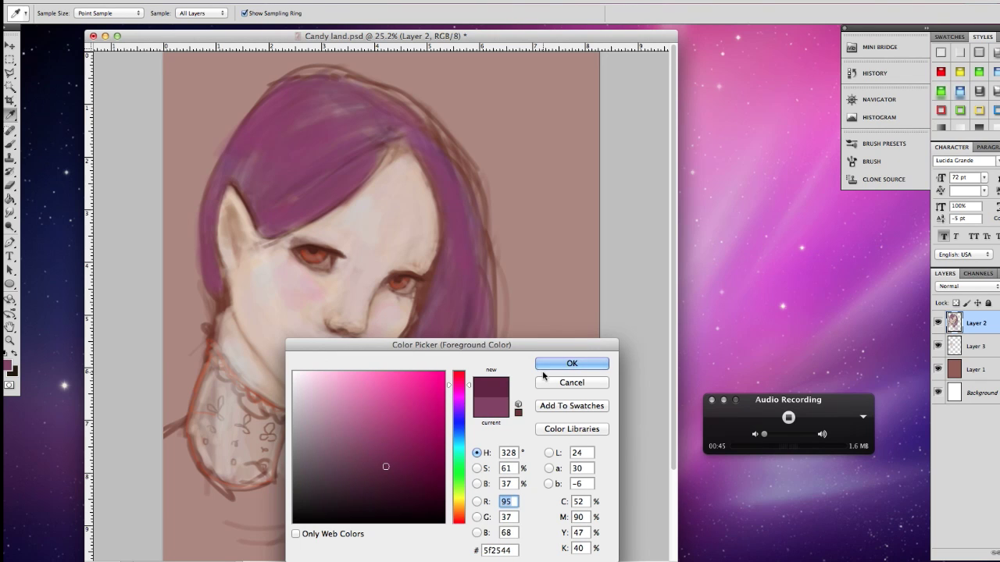
{"action": "left_click", "coordinate": [545, 363]}
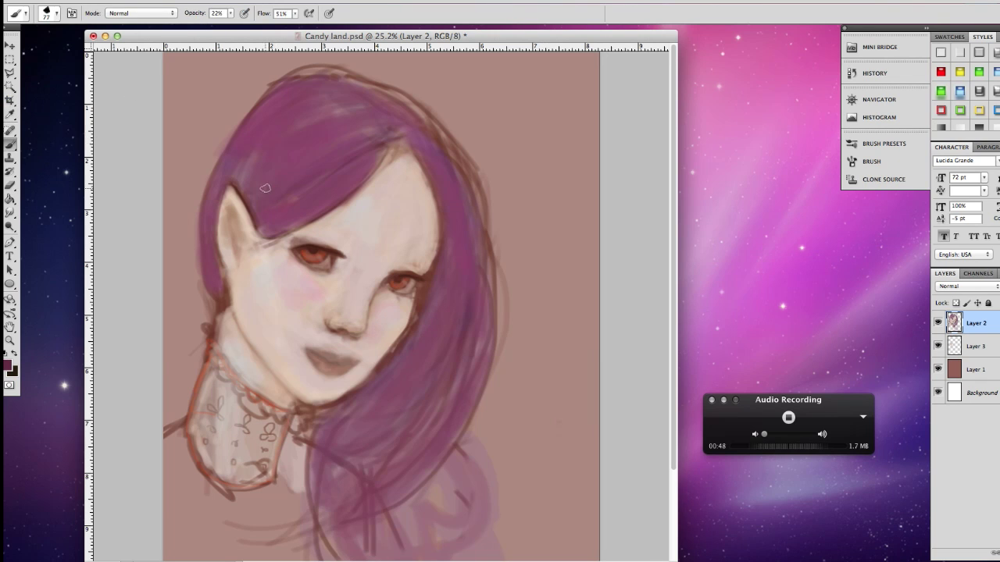
{"action": "mouse_move", "coordinate": [308, 212]}
{"action": "left_mouse_down"}
{"action": "mouse_move", "coordinate": [280, 231]}
{"action": "mouse_move", "coordinate": [323, 201]}
{"action": "left_mouse_up"}
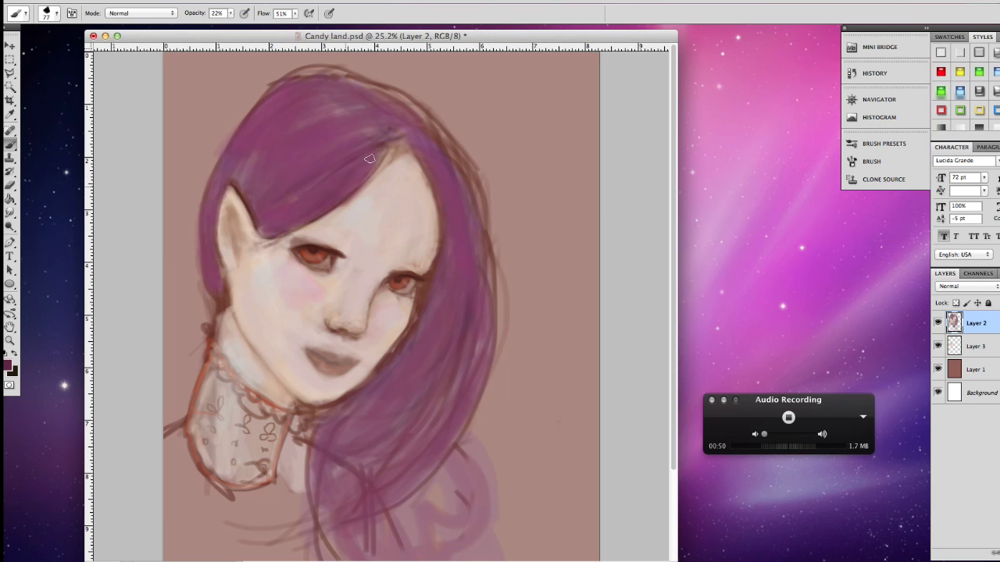
{"action": "left_click_drag", "start_coordinate": [429, 163], "coordinate": [443, 207]}
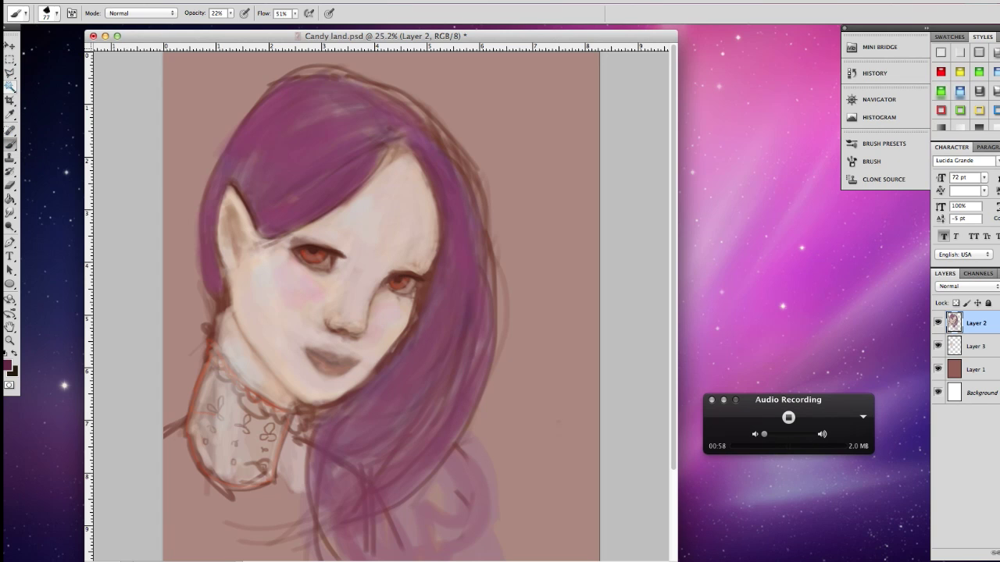
Enlarge the brush to 91 px and darken the hair running alongside the cheek and jaw.
{"action": "left_click", "coordinate": [60, 18]}
{"action": "left_click_drag", "start_coordinate": [72, 45], "coordinate": [79, 45]}
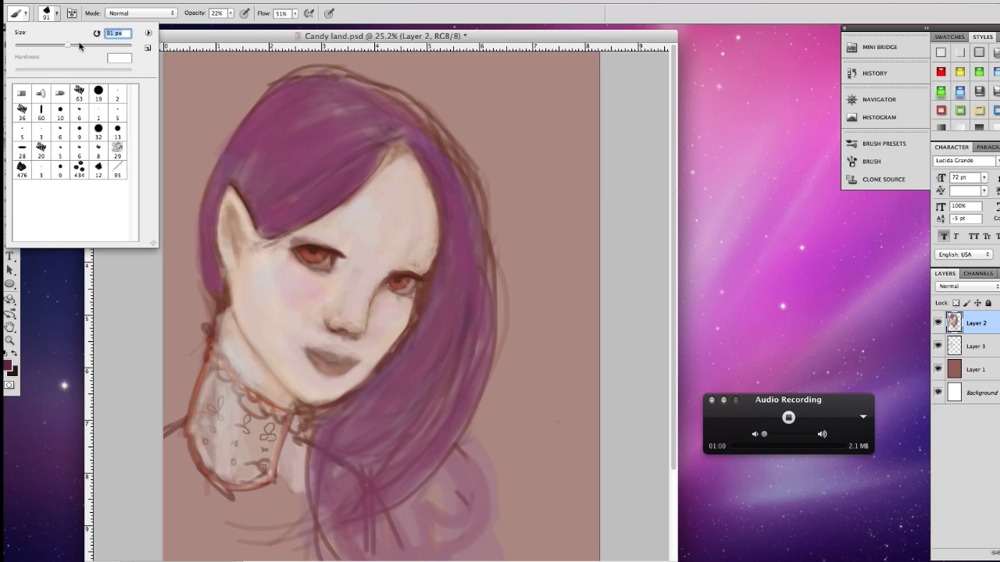
{"action": "left_click", "coordinate": [443, 237]}
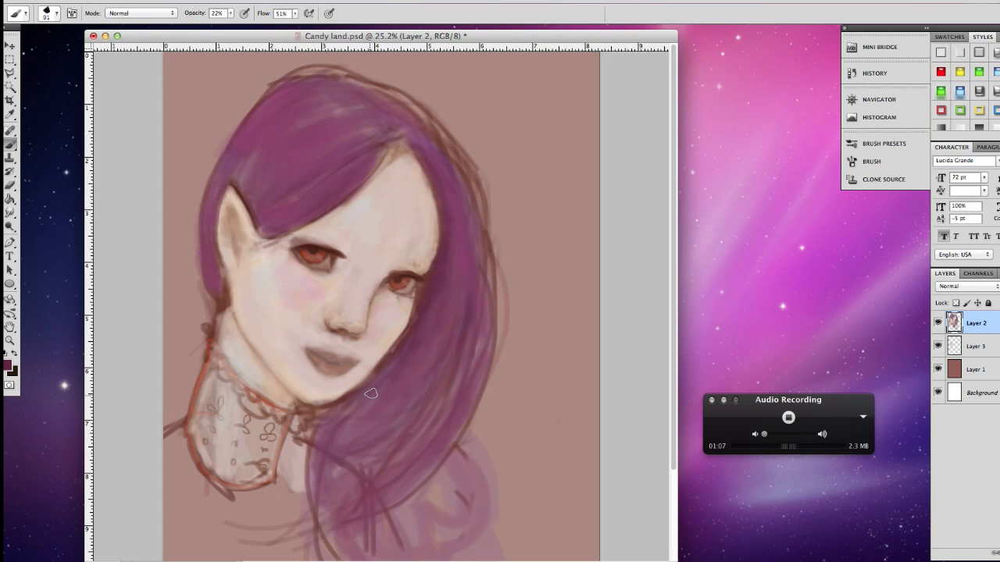
{"action": "left_click_drag", "start_coordinate": [355, 410], "coordinate": [327, 425]}
{"action": "left_click_drag", "start_coordinate": [407, 339], "coordinate": [357, 413]}
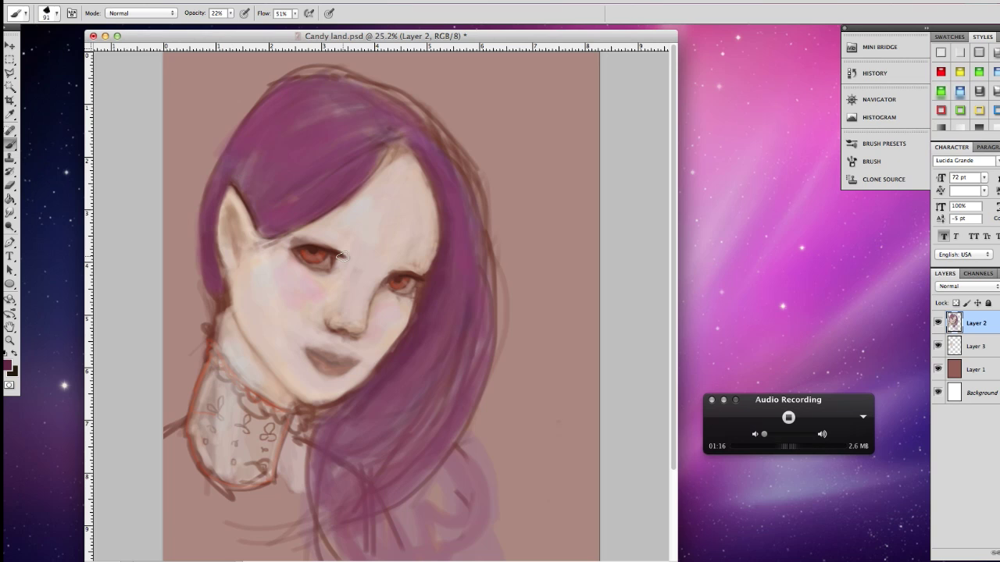
Deepen the outer strands of long hair down to the shoulder and the hair at the parting with dark purple.
{"action": "left_click_drag", "start_coordinate": [176, 143], "coordinate": [161, 140]}
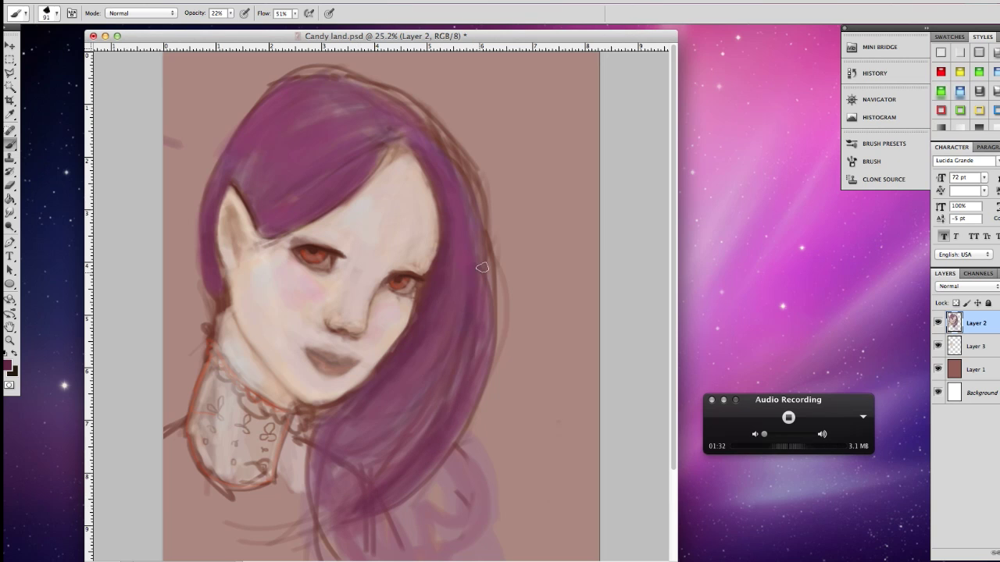
{"action": "mouse_move", "coordinate": [487, 345]}
{"action": "left_mouse_down"}
{"action": "mouse_move", "coordinate": [473, 397]}
{"action": "mouse_move", "coordinate": [403, 461]}
{"action": "mouse_move", "coordinate": [361, 469]}
{"action": "left_mouse_up"}
{"action": "left_click_drag", "start_coordinate": [414, 442], "coordinate": [376, 468]}
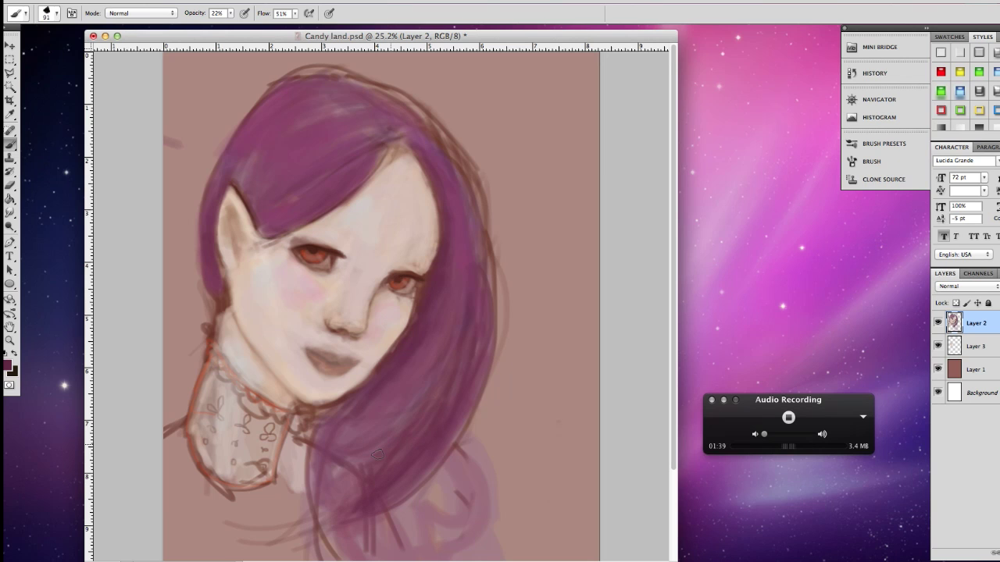
{"action": "mouse_move", "coordinate": [379, 129]}
{"action": "left_mouse_down"}
{"action": "mouse_move", "coordinate": [335, 148]}
{"action": "mouse_move", "coordinate": [345, 110]}
{"action": "mouse_move", "coordinate": [317, 99]}
{"action": "mouse_move", "coordinate": [354, 103]}
{"action": "mouse_move", "coordinate": [392, 133]}
{"action": "mouse_move", "coordinate": [320, 184]}
{"action": "mouse_move", "coordinate": [344, 152]}
{"action": "mouse_move", "coordinate": [296, 178]}
{"action": "mouse_move", "coordinate": [330, 138]}
{"action": "mouse_move", "coordinate": [367, 133]}
{"action": "mouse_move", "coordinate": [366, 166]}
{"action": "mouse_move", "coordinate": [302, 207]}
{"action": "mouse_move", "coordinate": [362, 154]}
{"action": "mouse_move", "coordinate": [390, 146]}
{"action": "mouse_move", "coordinate": [446, 179]}
{"action": "mouse_move", "coordinate": [445, 193]}
{"action": "mouse_move", "coordinate": [411, 142]}
{"action": "mouse_move", "coordinate": [355, 162]}
{"action": "left_mouse_up"}
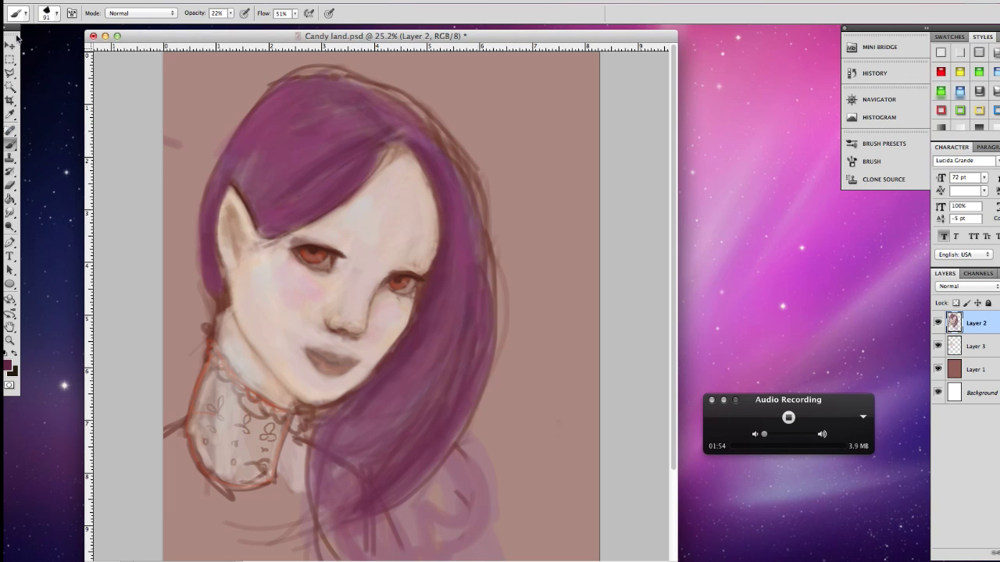
{"action": "left_click_drag", "start_coordinate": [160, 35], "coordinate": [153, 39]}
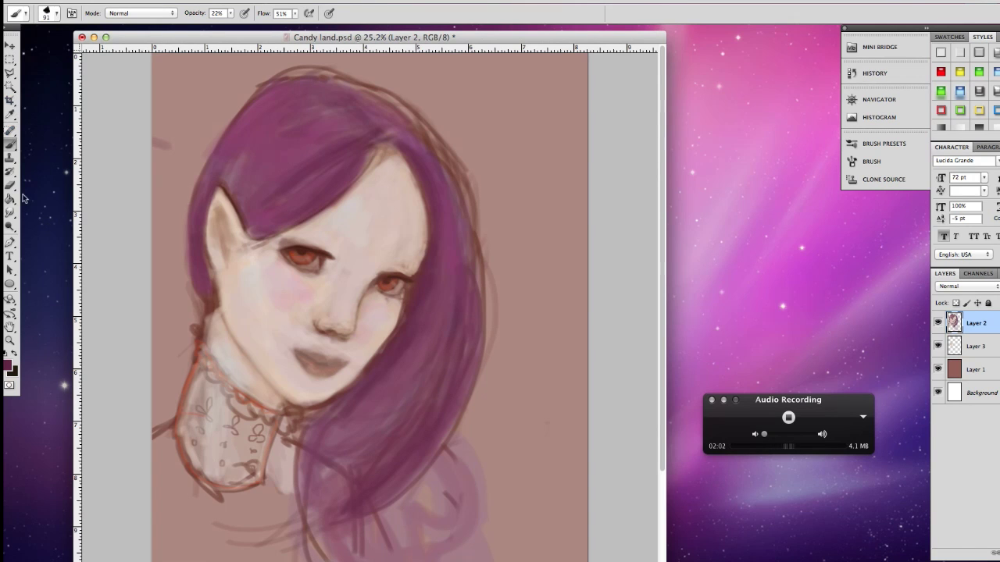
Sample the pale skin tone from the cheek and smooth the skin below the ear, at the temple and along the forehead hairline.
{"action": "left_click", "coordinate": [10, 114]}
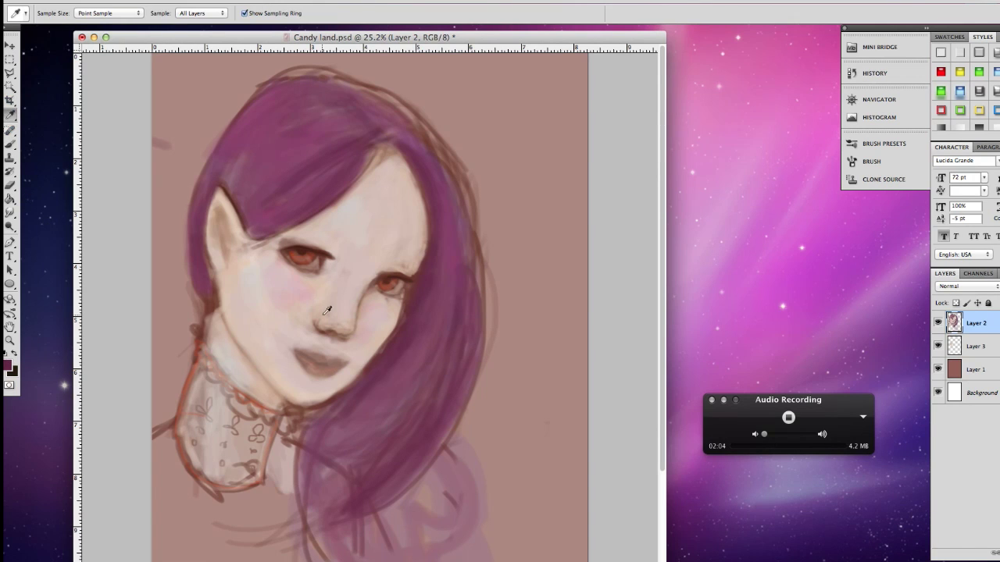
{"action": "left_click", "coordinate": [256, 305]}
{"action": "key", "text": "b"}
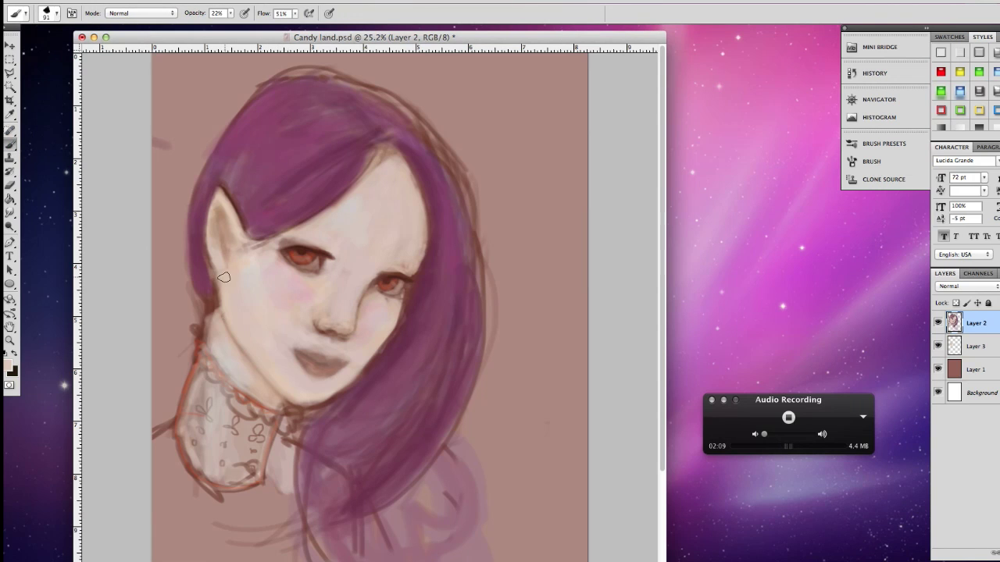
{"action": "mouse_move", "coordinate": [220, 312]}
{"action": "left_mouse_down"}
{"action": "mouse_move", "coordinate": [248, 353]}
{"action": "mouse_move", "coordinate": [223, 311]}
{"action": "left_mouse_up"}
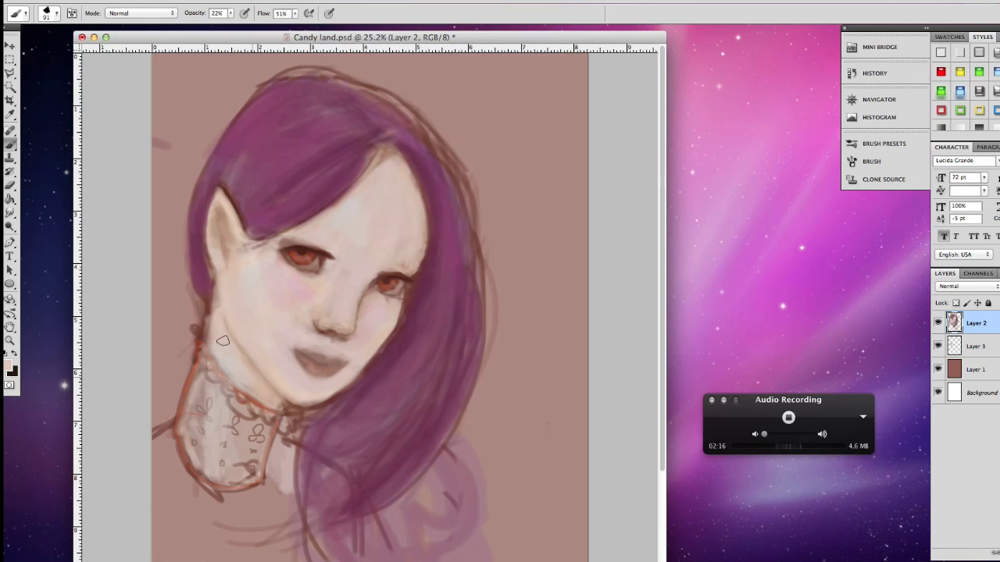
{"action": "left_click_drag", "start_coordinate": [246, 243], "coordinate": [251, 249]}
{"action": "left_click_drag", "start_coordinate": [389, 151], "coordinate": [414, 200]}
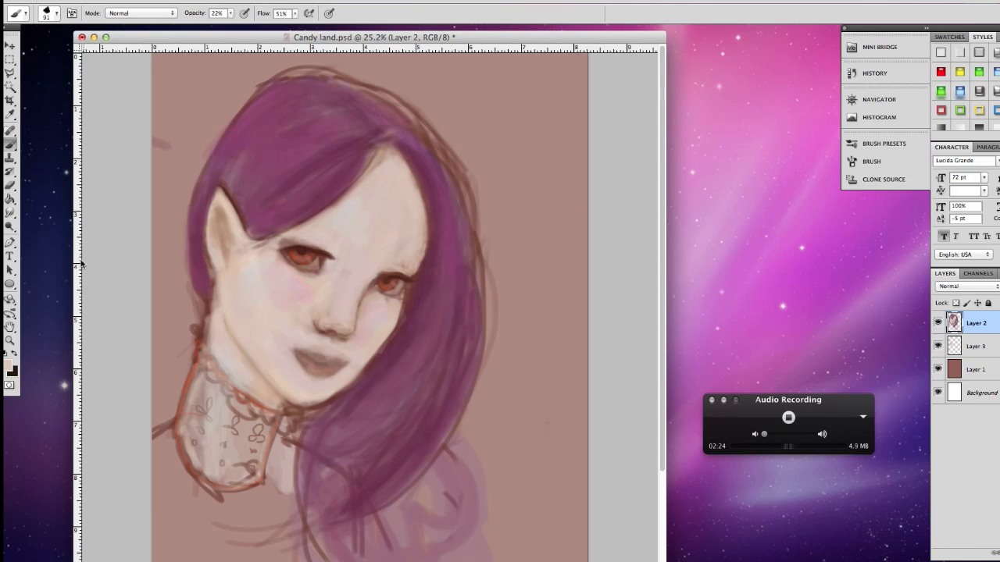
Sample the shadow tone beside the nose and paint it along the side of the nose with a 56 px brush.
{"action": "key", "text": "z"}
{"action": "mouse_move", "coordinate": [348, 279]}
{"action": "left_mouse_down"}
{"action": "mouse_move", "coordinate": [385, 276]}
{"action": "mouse_move", "coordinate": [375, 275]}
{"action": "left_mouse_up"}
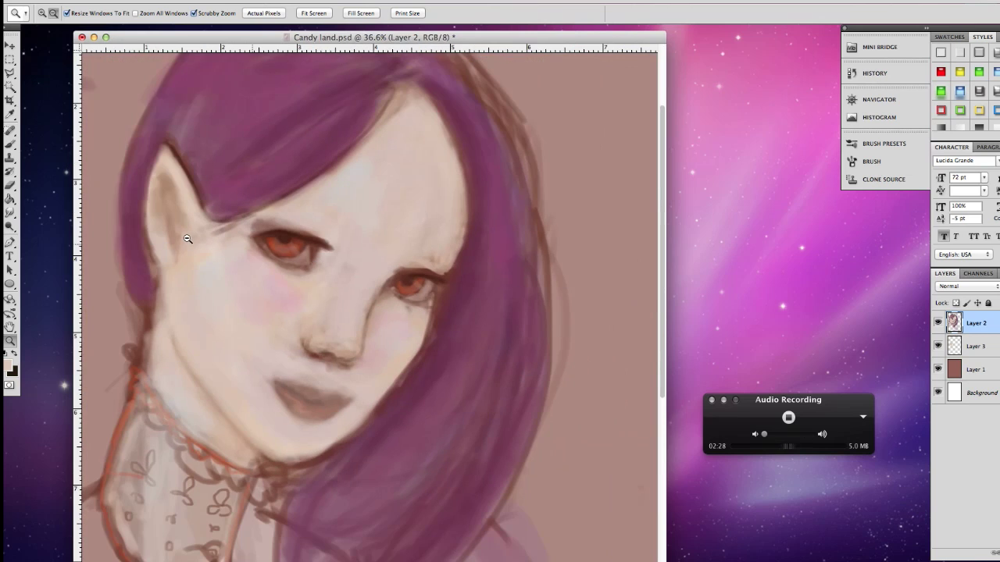
{"action": "left_click", "coordinate": [10, 114]}
{"action": "left_click", "coordinate": [310, 346]}
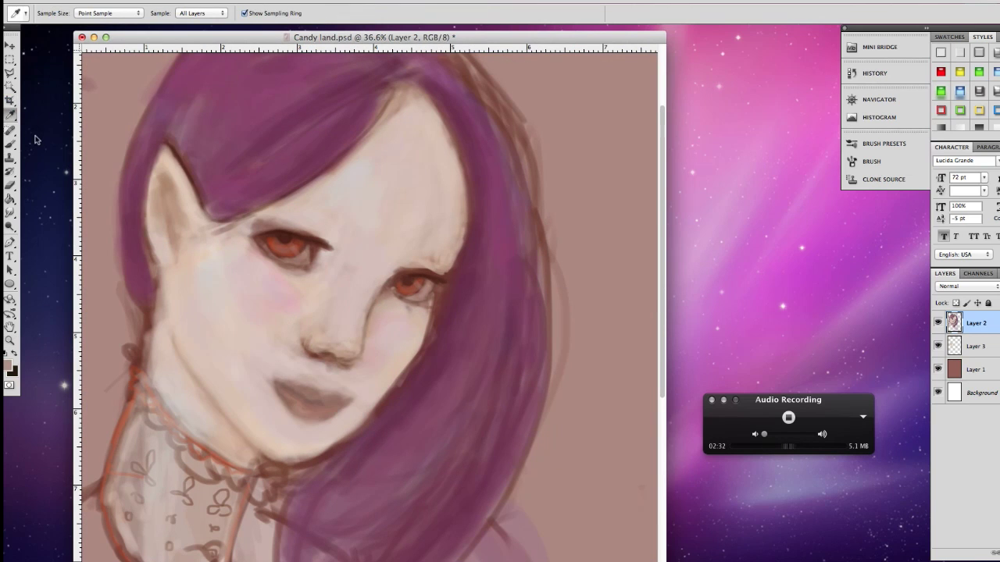
{"action": "key", "text": "b"}
{"action": "left_click", "coordinate": [52, 15]}
{"action": "left_click_drag", "start_coordinate": [64, 44], "coordinate": [47, 45]}
{"action": "left_click", "coordinate": [306, 333]}
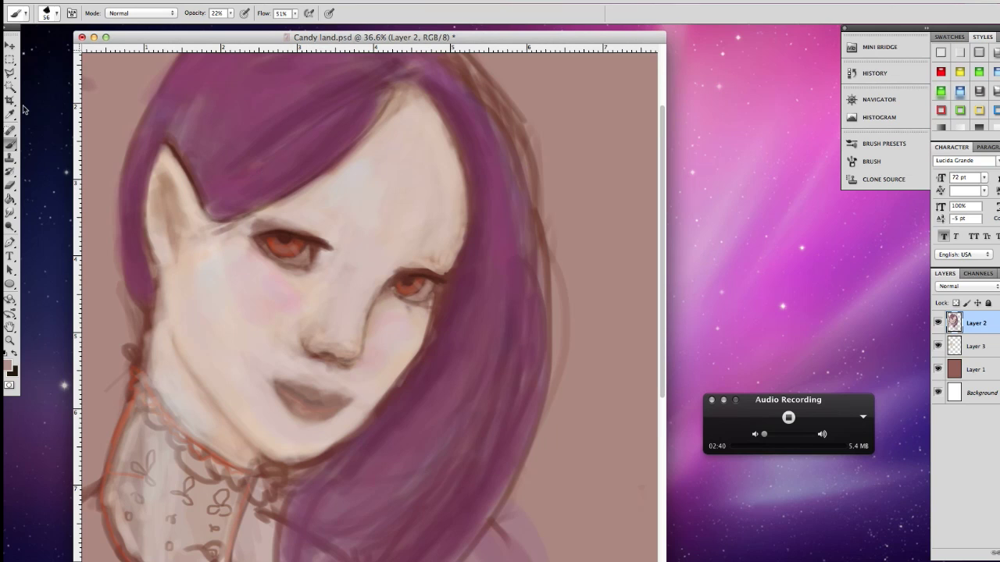
Reduce the brush to 29 px and touch up the shading inside the pointed ear.
{"action": "left_click", "coordinate": [52, 13]}
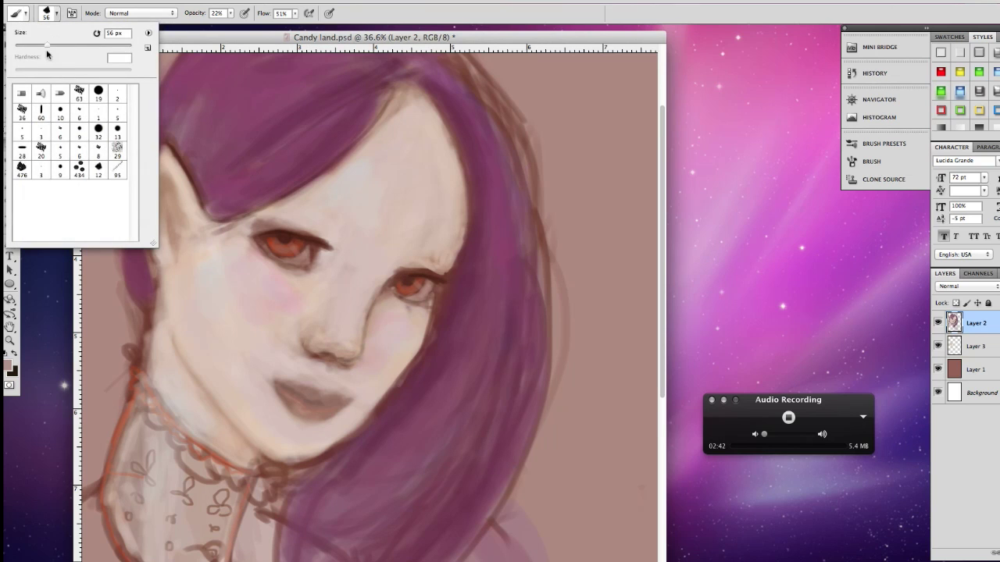
{"action": "left_click_drag", "start_coordinate": [46, 48], "coordinate": [32, 46]}
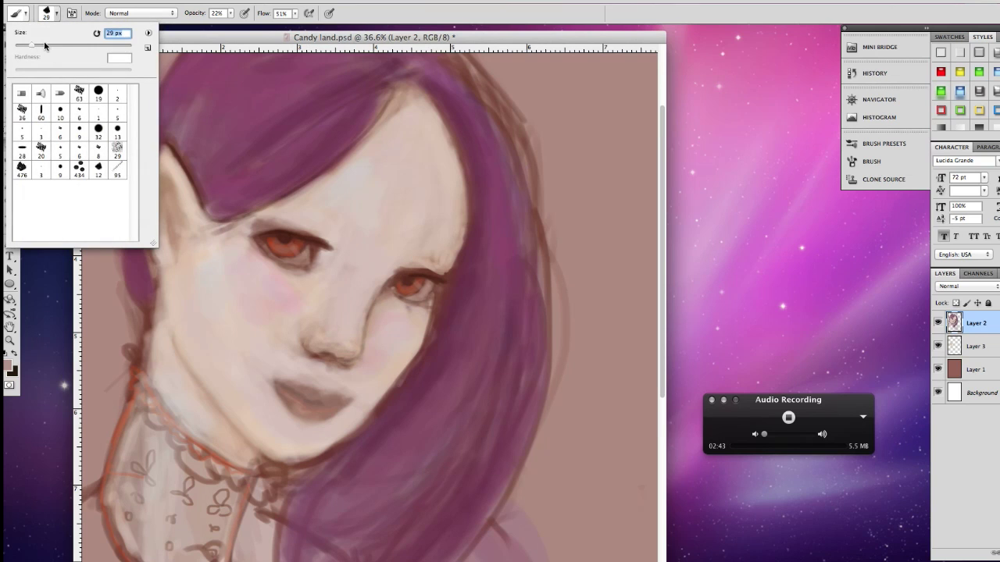
{"action": "left_click", "coordinate": [172, 183]}
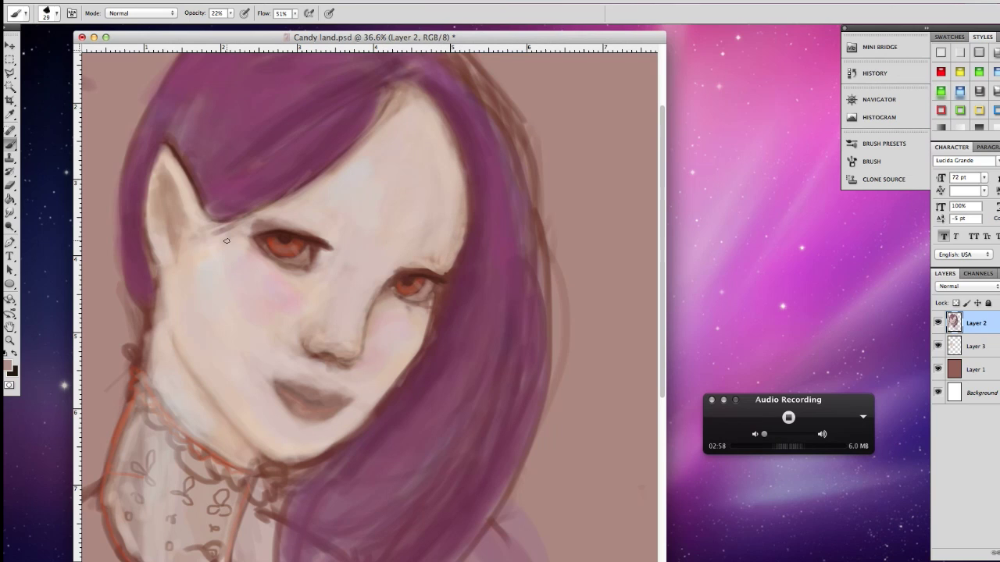
Sample the dark brown from the left eye and darken its upper lash line and the top of the iris.
{"action": "left_click", "coordinate": [10, 340]}
{"action": "left_click_drag", "start_coordinate": [315, 245], "coordinate": [363, 208]}
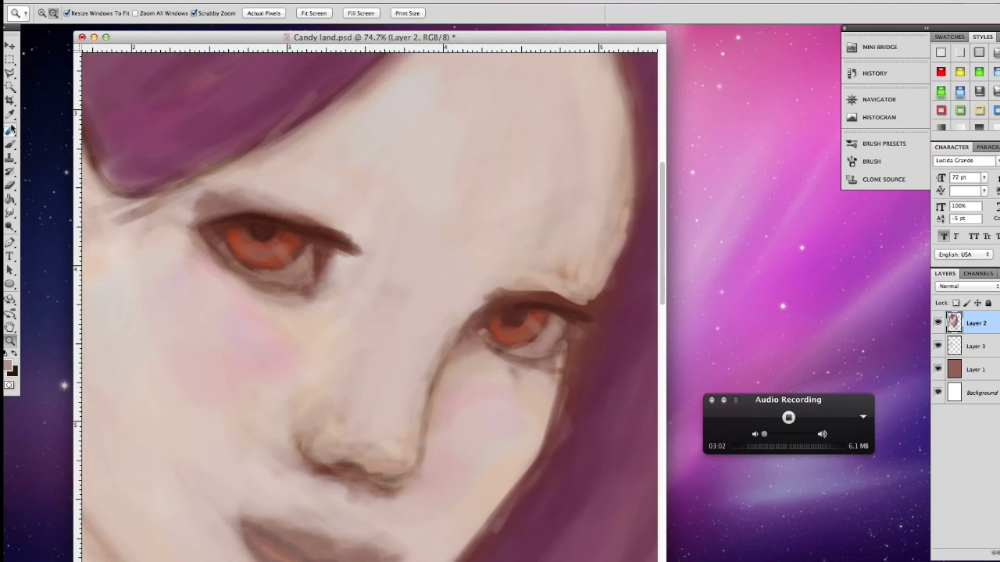
{"action": "key", "text": "i"}
{"action": "left_click", "coordinate": [272, 231]}
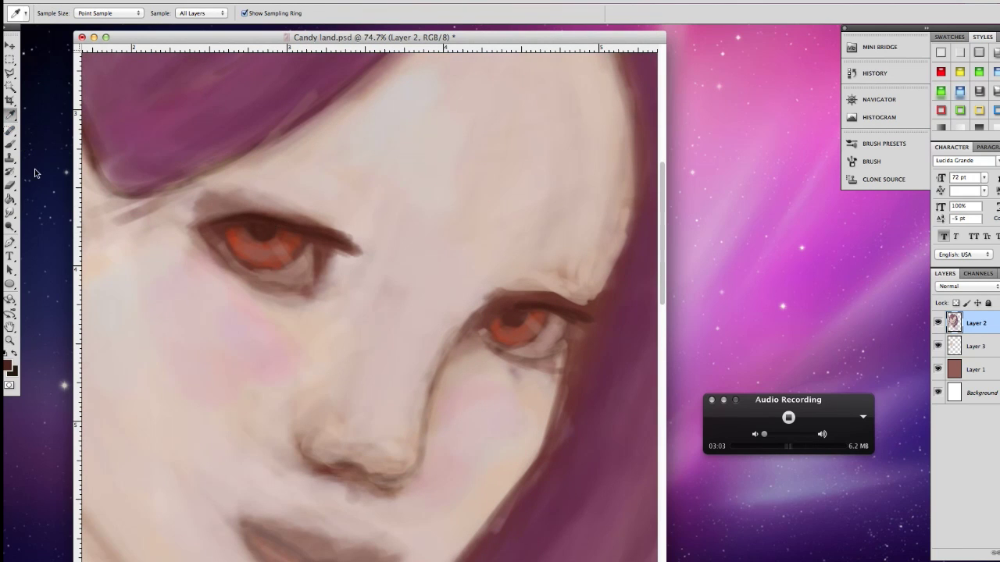
{"action": "key", "text": "b"}
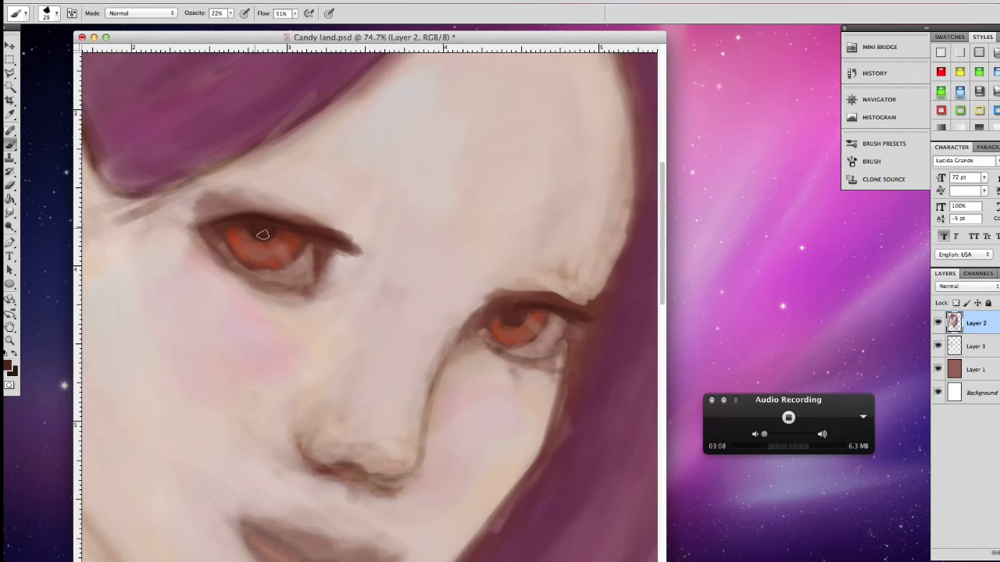
{"action": "left_click_drag", "start_coordinate": [212, 227], "coordinate": [290, 228]}
Reduce the brush to 11 px and refine the dark outline at the outer corner of the left eye.
{"action": "key", "text": "z"}
{"action": "left_click_drag", "start_coordinate": [280, 239], "coordinate": [259, 290]}
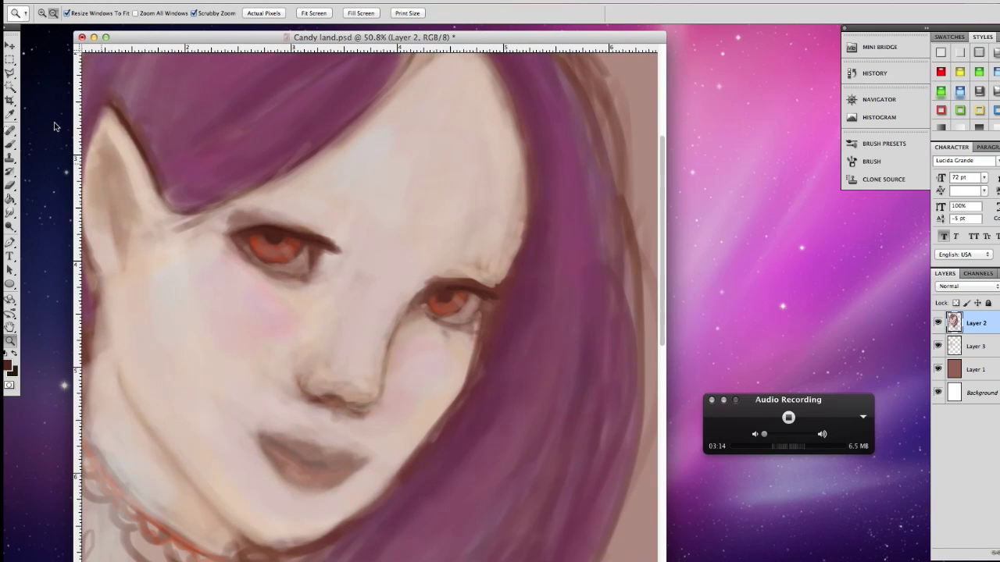
{"action": "left_click", "coordinate": [14, 116]}
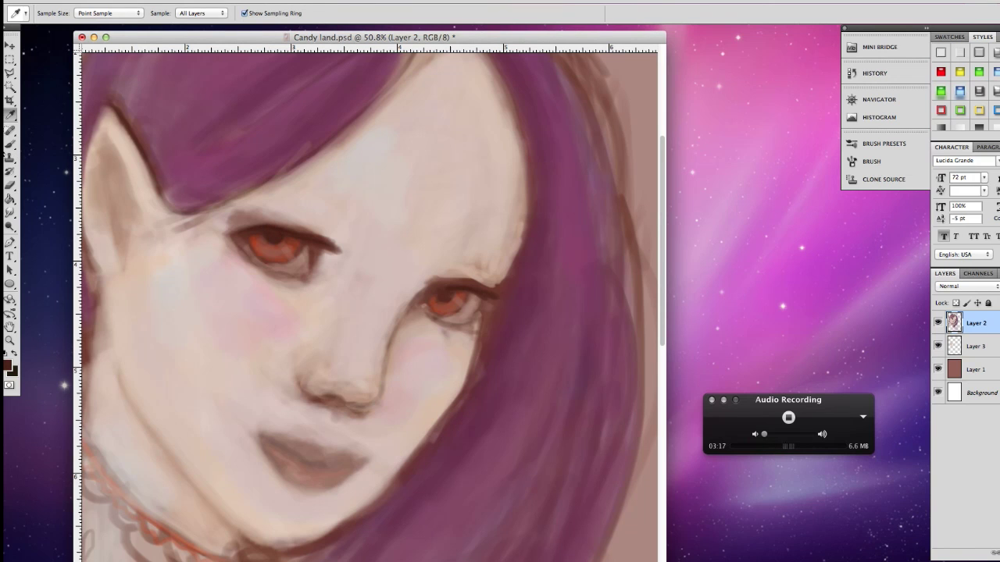
{"action": "key", "text": "b"}
{"action": "left_click", "coordinate": [60, 16]}
{"action": "left_click_drag", "start_coordinate": [29, 45], "coordinate": [20, 45]}
{"action": "left_click_drag", "start_coordinate": [243, 240], "coordinate": [256, 255]}
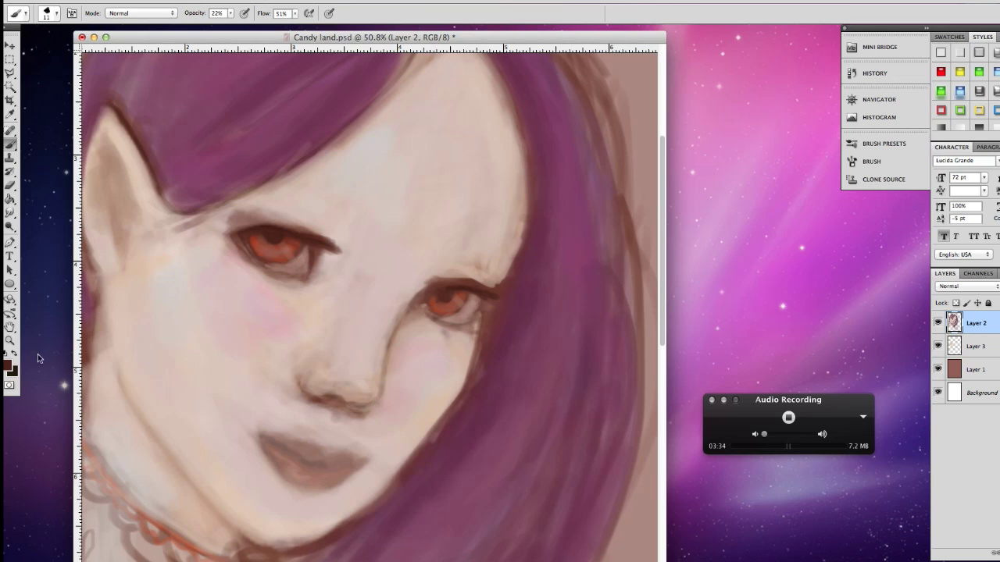
Touch up the dark tone at the top of the left eye's iris with the 11 px brush.
{"action": "left_click", "coordinate": [12, 339]}
{"action": "mouse_move", "coordinate": [303, 242]}
{"action": "left_mouse_down"}
{"action": "mouse_move", "coordinate": [316, 228]}
{"action": "mouse_move", "coordinate": [282, 234]}
{"action": "left_mouse_up"}
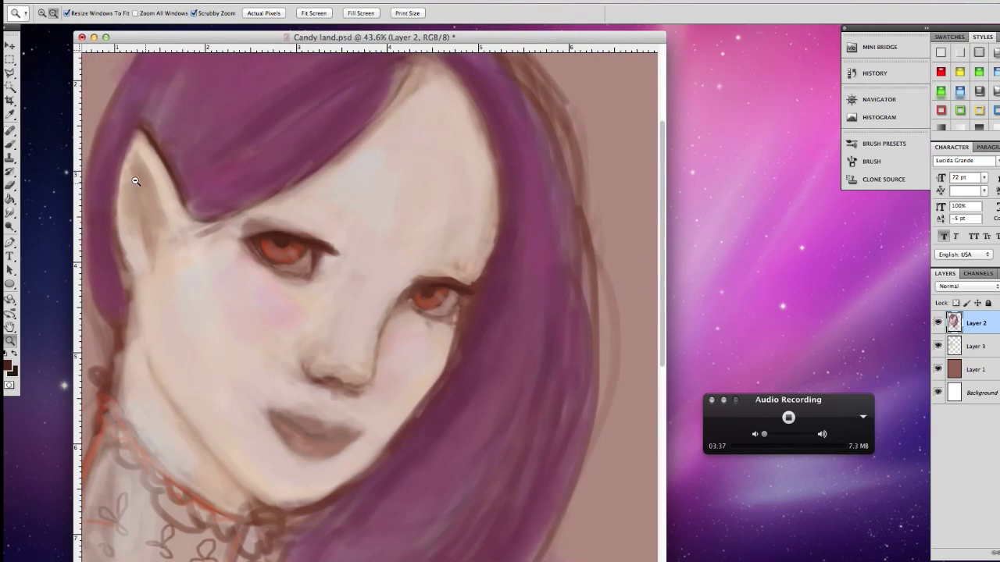
{"action": "key", "text": "b"}
{"action": "left_click_drag", "start_coordinate": [277, 240], "coordinate": [278, 244]}
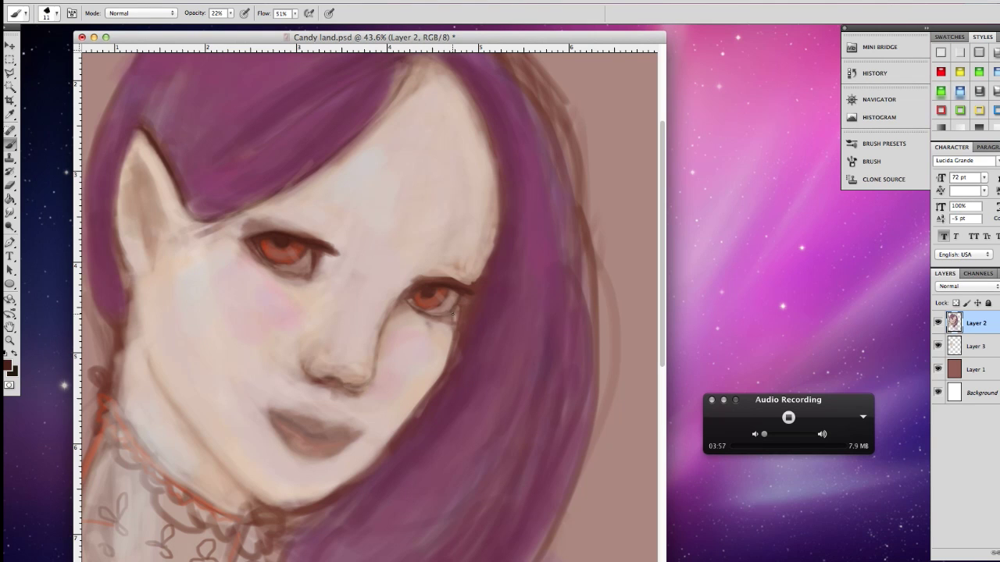
Draw a thin dark outline below the right eye and along the forehead's edge against the hair.
{"action": "left_click_drag", "start_coordinate": [453, 315], "coordinate": [453, 339]}
{"action": "mouse_move", "coordinate": [472, 286]}
{"action": "left_mouse_down"}
{"action": "mouse_move", "coordinate": [492, 216]}
{"action": "mouse_move", "coordinate": [486, 126]}
{"action": "left_mouse_up"}
{"action": "left_click_drag", "start_coordinate": [495, 192], "coordinate": [483, 256]}
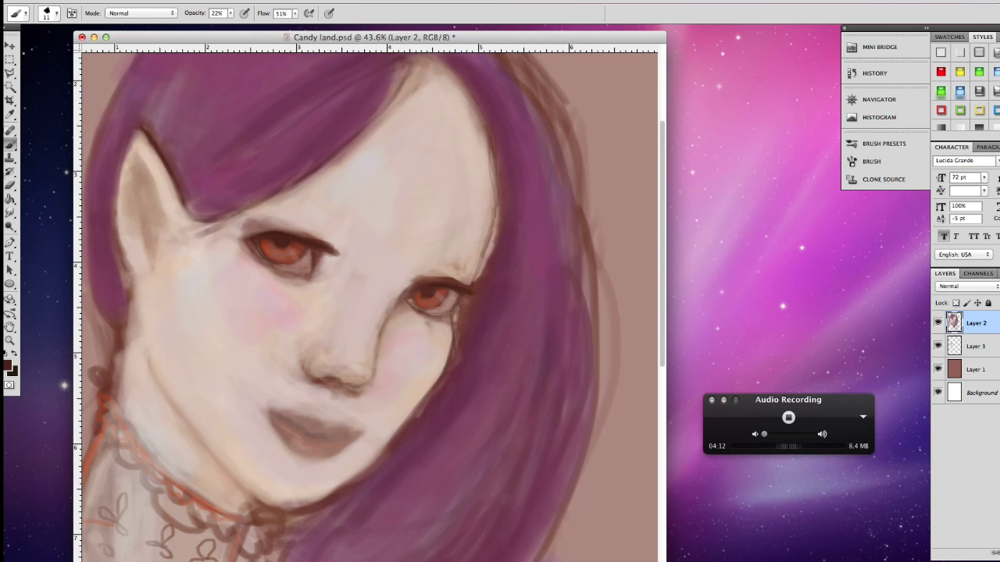
Sample the purple of the hair and paint it along the forehead's right edge and around the ear tip with a 31 px brush.
{"action": "left_click", "coordinate": [11, 117]}
{"action": "left_click", "coordinate": [520, 232]}
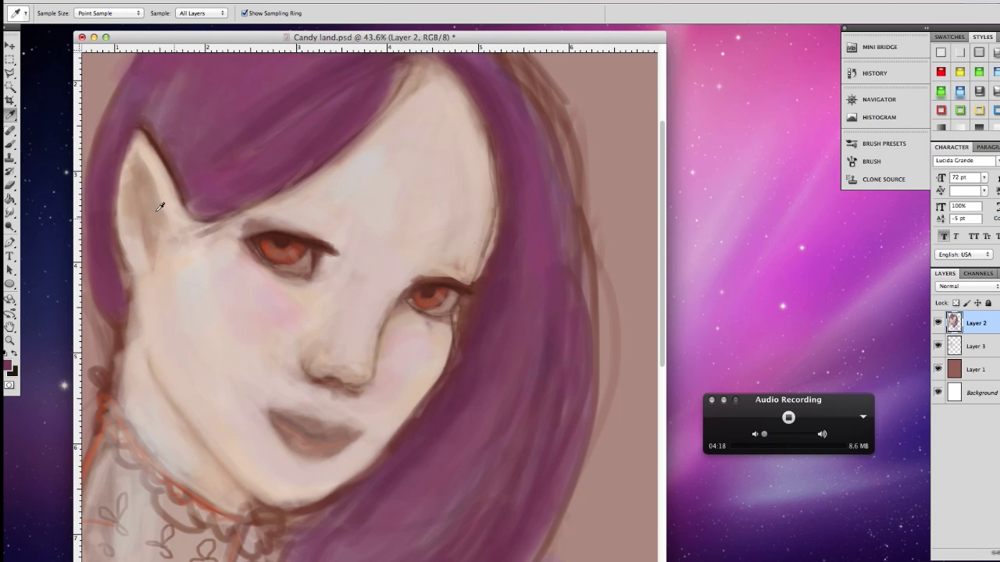
{"action": "left_click", "coordinate": [8, 147]}
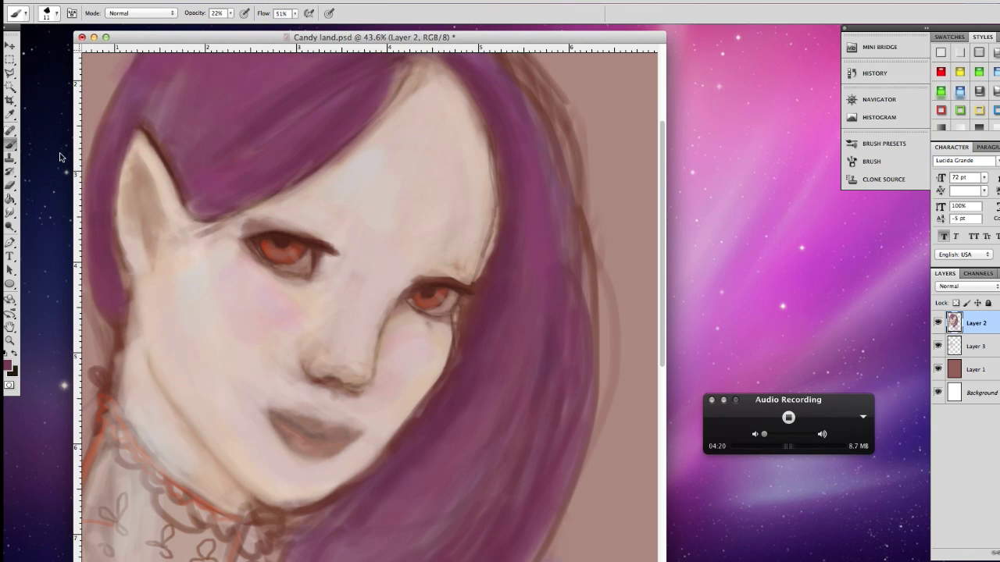
{"action": "left_click", "coordinate": [53, 12]}
{"action": "left_click", "coordinate": [31, 45]}
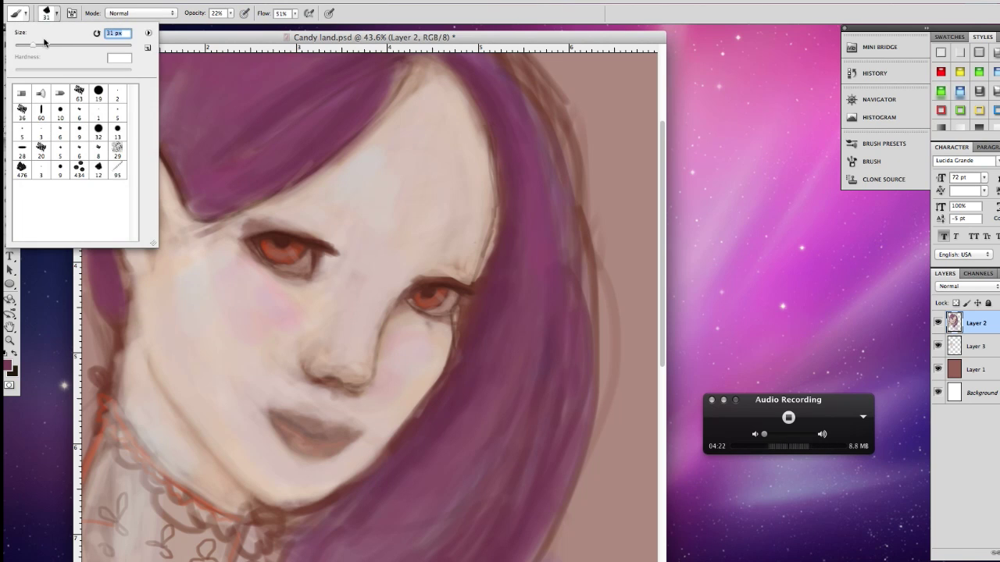
{"action": "left_click", "coordinate": [500, 226]}
{"action": "left_click_drag", "start_coordinate": [502, 210], "coordinate": [488, 266]}
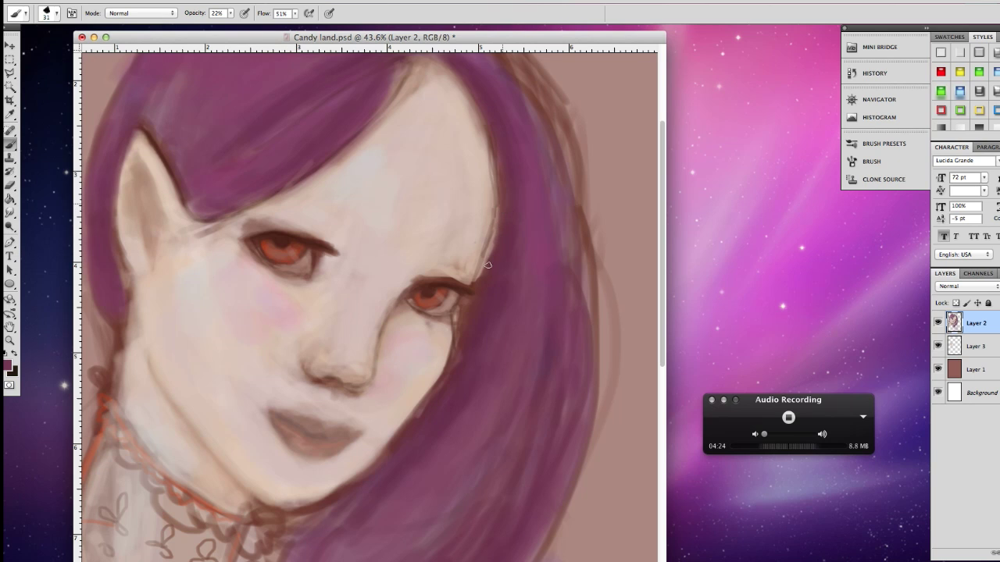
{"action": "left_click_drag", "start_coordinate": [499, 211], "coordinate": [481, 268]}
{"action": "left_click_drag", "start_coordinate": [499, 219], "coordinate": [486, 256]}
{"action": "left_click_drag", "start_coordinate": [501, 205], "coordinate": [480, 271]}
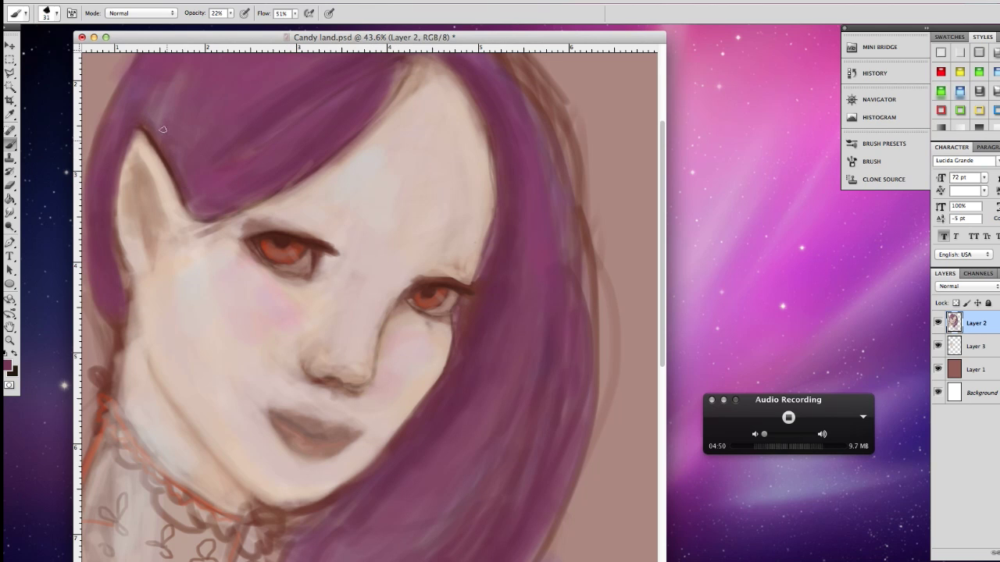
{"action": "left_click_drag", "start_coordinate": [141, 123], "coordinate": [127, 129]}
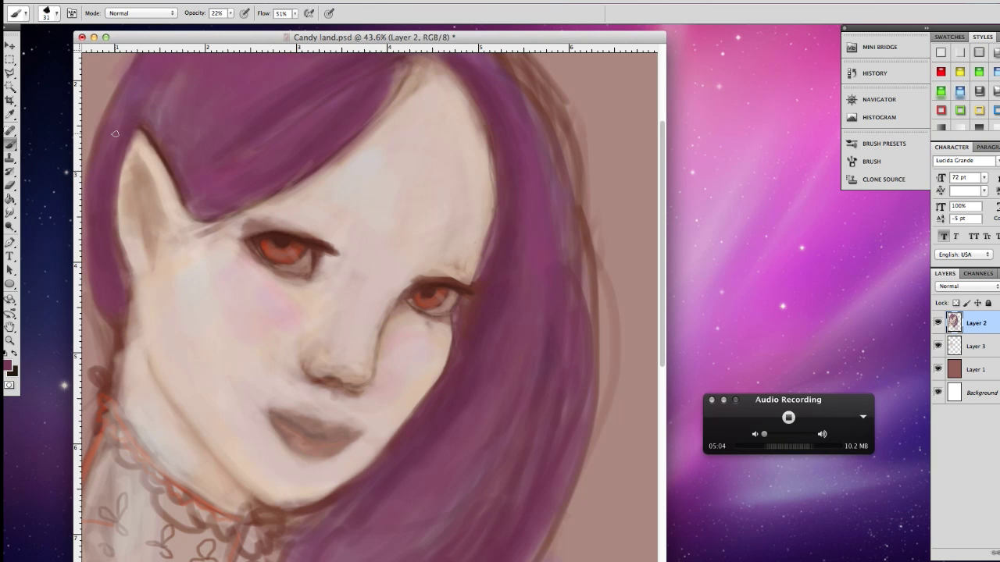
Sample the light skin tone from the forehead and paint it above the left eye, down the jaw and neck edge, and beside the brow.
{"action": "left_click", "coordinate": [14, 115]}
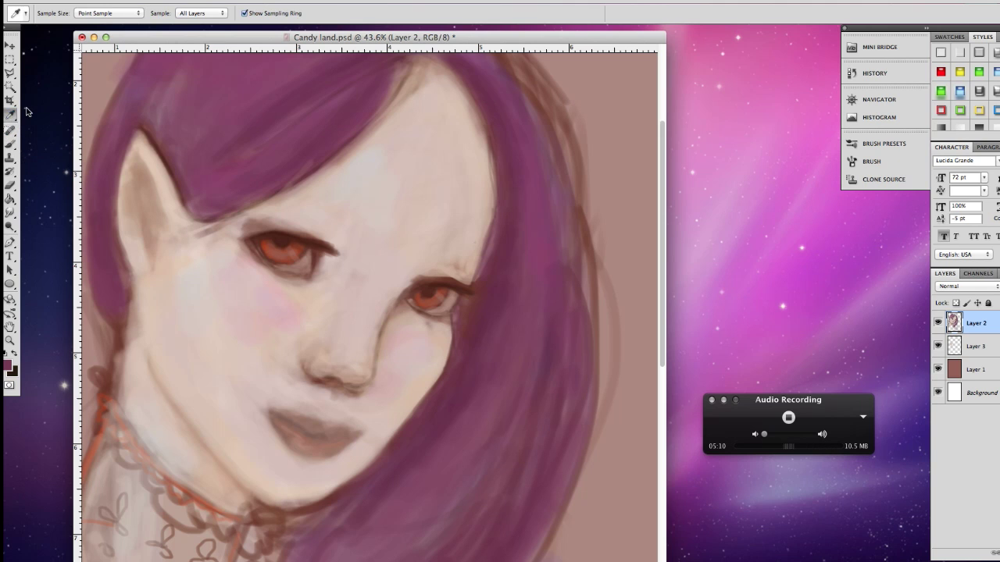
{"action": "left_click", "coordinate": [324, 196]}
{"action": "left_click", "coordinate": [10, 144]}
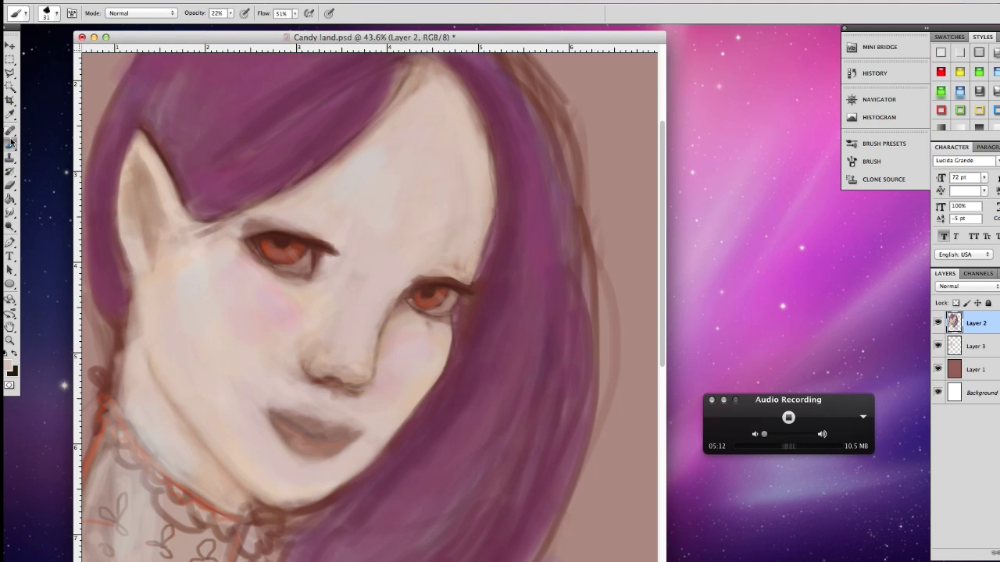
{"action": "mouse_move", "coordinate": [277, 229]}
{"action": "left_mouse_down"}
{"action": "mouse_move", "coordinate": [239, 231]}
{"action": "mouse_move", "coordinate": [269, 216]}
{"action": "left_mouse_up"}
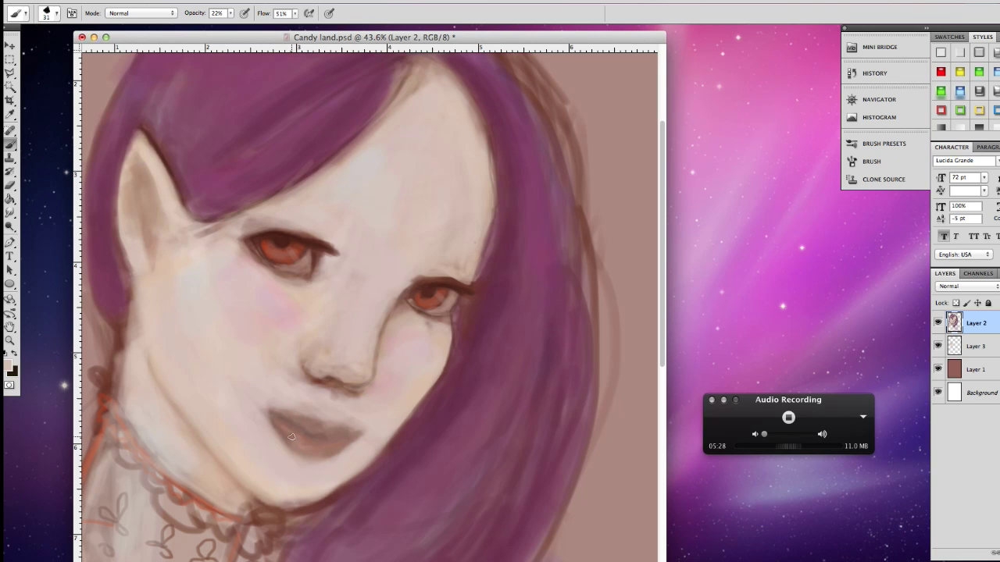
{"action": "left_click_drag", "start_coordinate": [132, 302], "coordinate": [120, 400]}
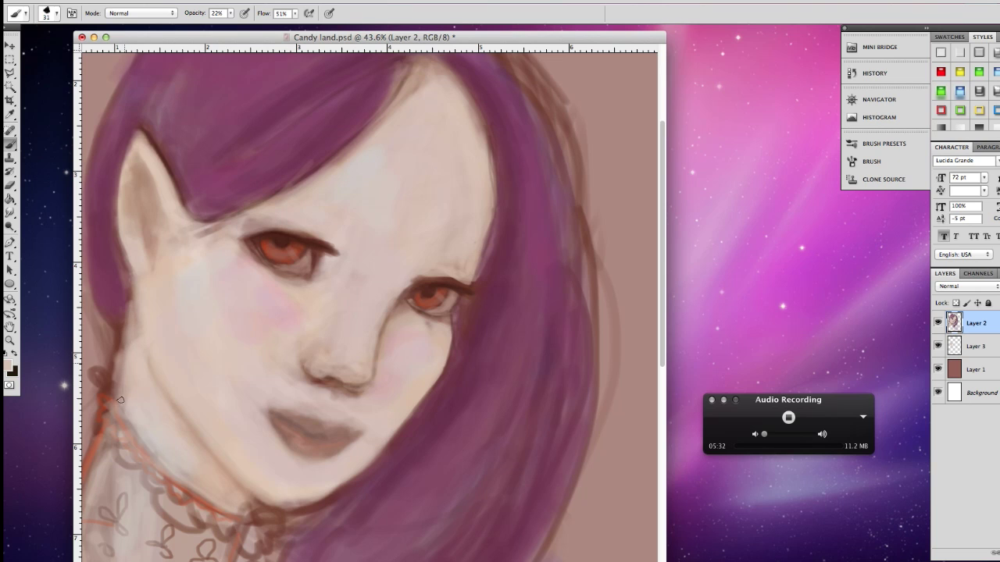
{"action": "left_click_drag", "start_coordinate": [210, 232], "coordinate": [247, 229]}
Sample the dark brown from the left eye's upper lash line and darken the upper lids of both eyes.
{"action": "left_click", "coordinate": [10, 114]}
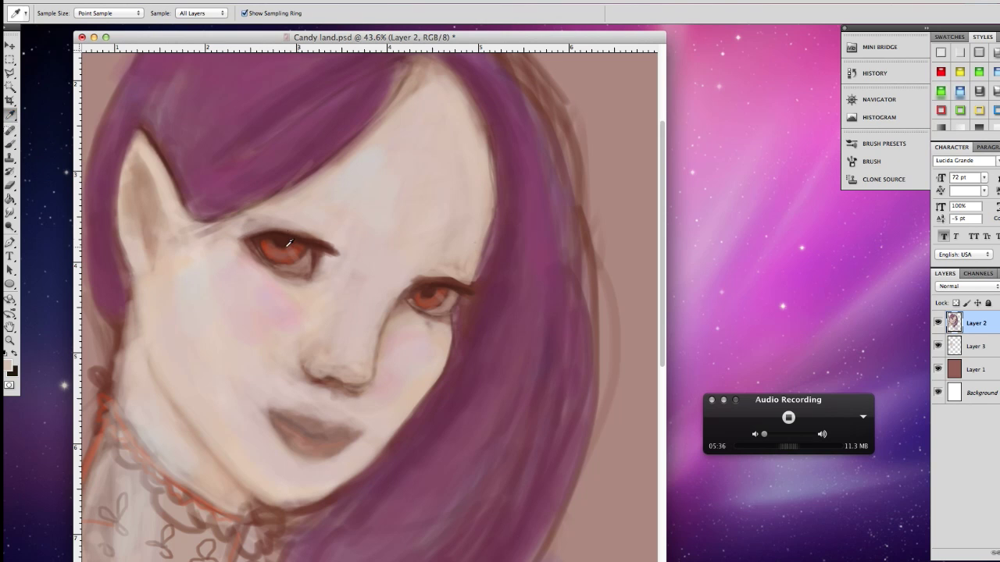
{"action": "left_click", "coordinate": [261, 233]}
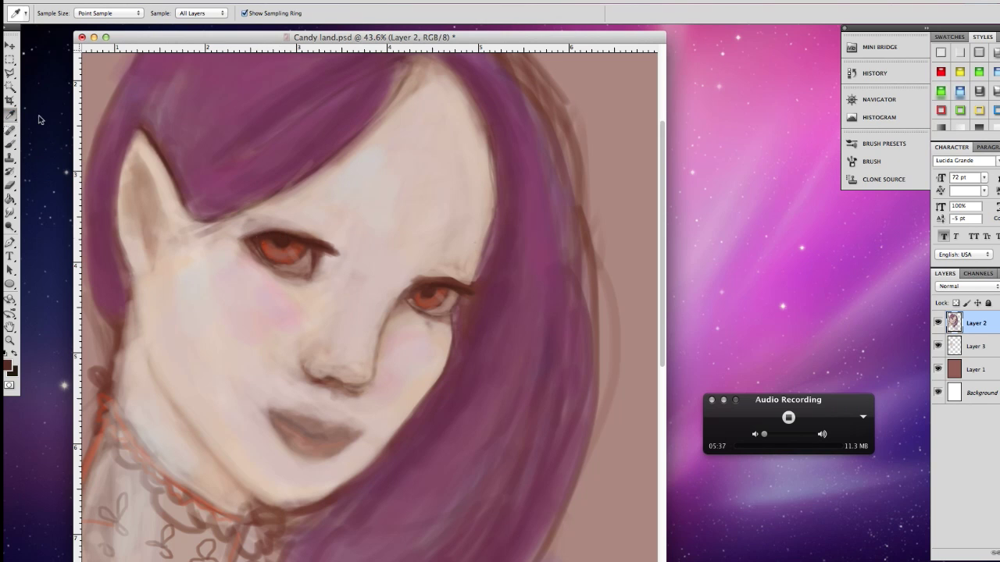
{"action": "left_click", "coordinate": [10, 144]}
{"action": "mouse_move", "coordinate": [259, 232]}
{"action": "left_mouse_down"}
{"action": "mouse_move", "coordinate": [274, 223]}
{"action": "mouse_move", "coordinate": [248, 232]}
{"action": "mouse_move", "coordinate": [296, 230]}
{"action": "left_mouse_up"}
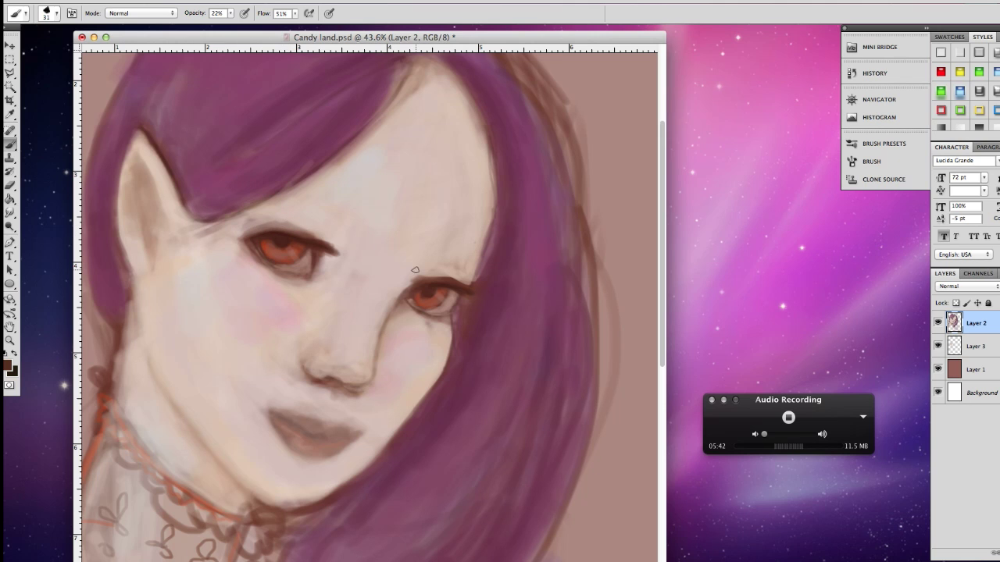
{"action": "mouse_move", "coordinate": [434, 279]}
{"action": "left_mouse_down"}
{"action": "mouse_move", "coordinate": [420, 274]}
{"action": "mouse_move", "coordinate": [456, 275]}
{"action": "left_mouse_up"}
Sample the forehead's skin tone and smooth the left upper eyelid, the forehead's right edge and the ear's inner edge.
{"action": "left_click", "coordinate": [10, 114]}
{"action": "left_click", "coordinate": [307, 198]}
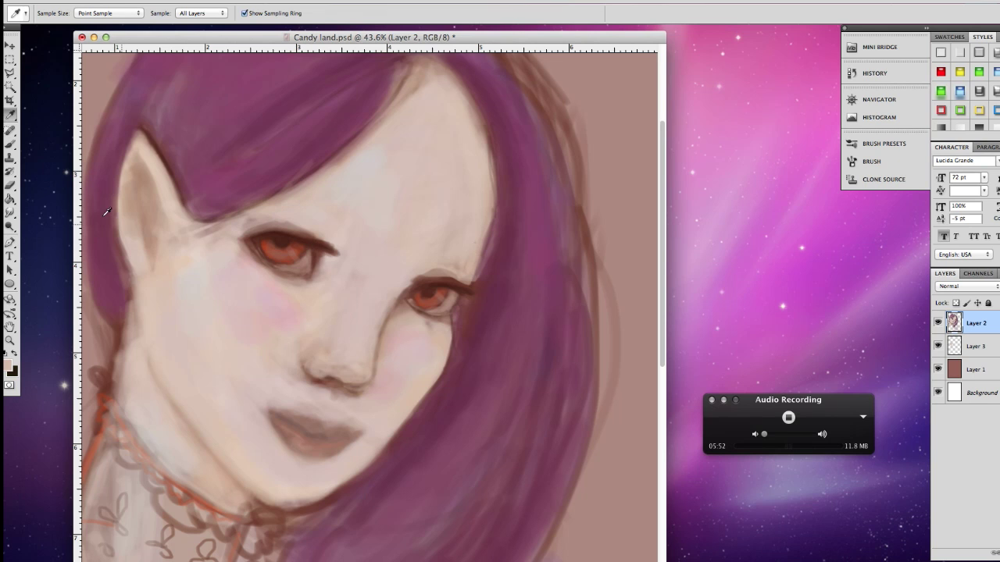
{"action": "left_click", "coordinate": [10, 145]}
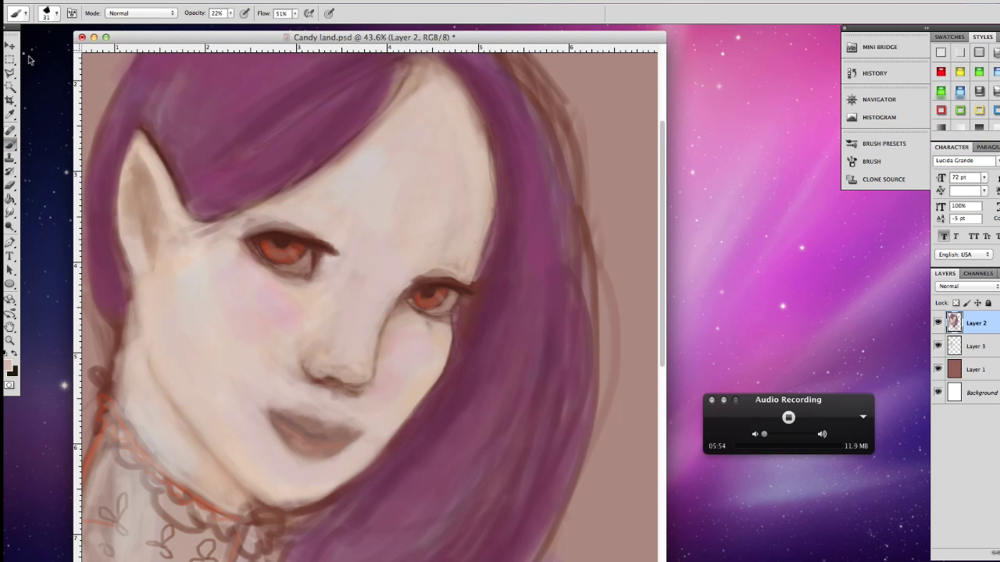
{"action": "left_click", "coordinate": [58, 13]}
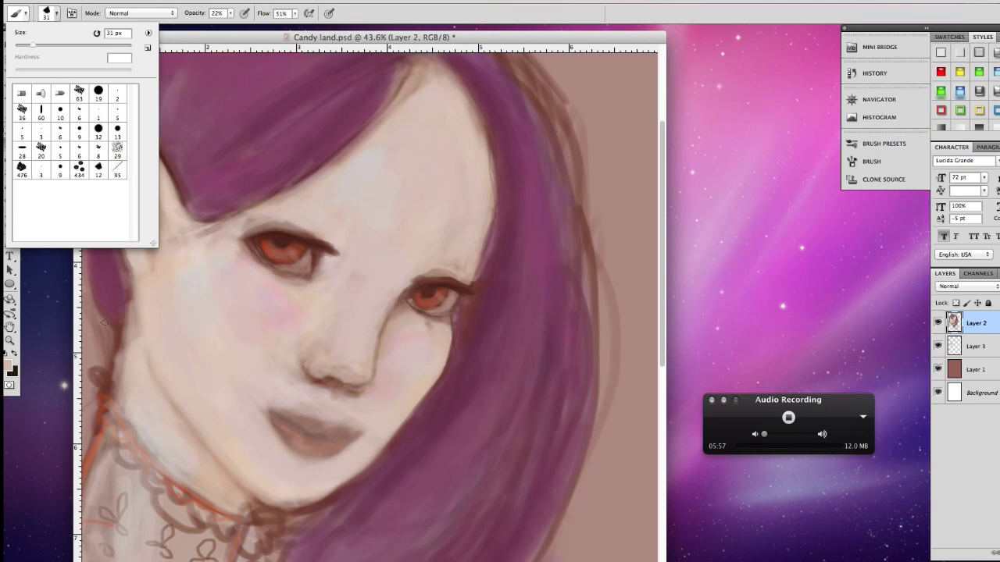
{"action": "left_click", "coordinate": [275, 230]}
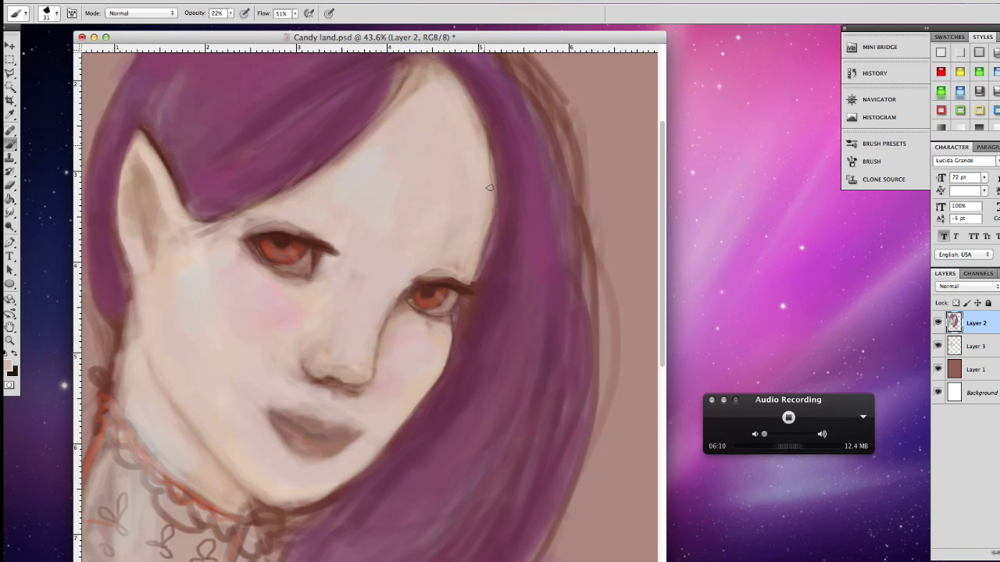
{"action": "left_click_drag", "start_coordinate": [481, 133], "coordinate": [492, 195]}
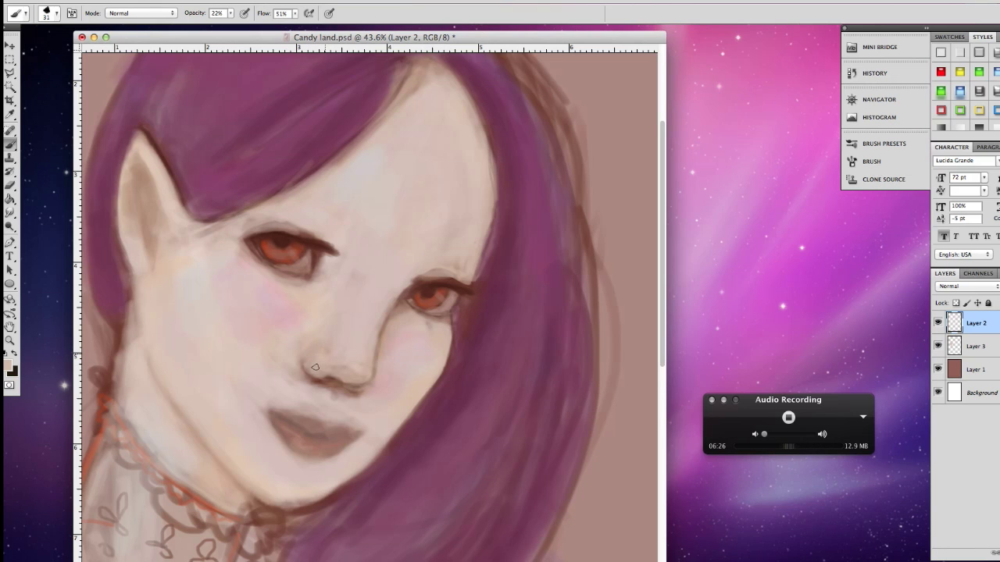
{"action": "left_click_drag", "start_coordinate": [163, 179], "coordinate": [141, 137]}
{"action": "mouse_move", "coordinate": [164, 173]}
{"action": "left_mouse_down"}
{"action": "mouse_move", "coordinate": [146, 145]}
{"action": "mouse_move", "coordinate": [177, 200]}
{"action": "left_mouse_up"}
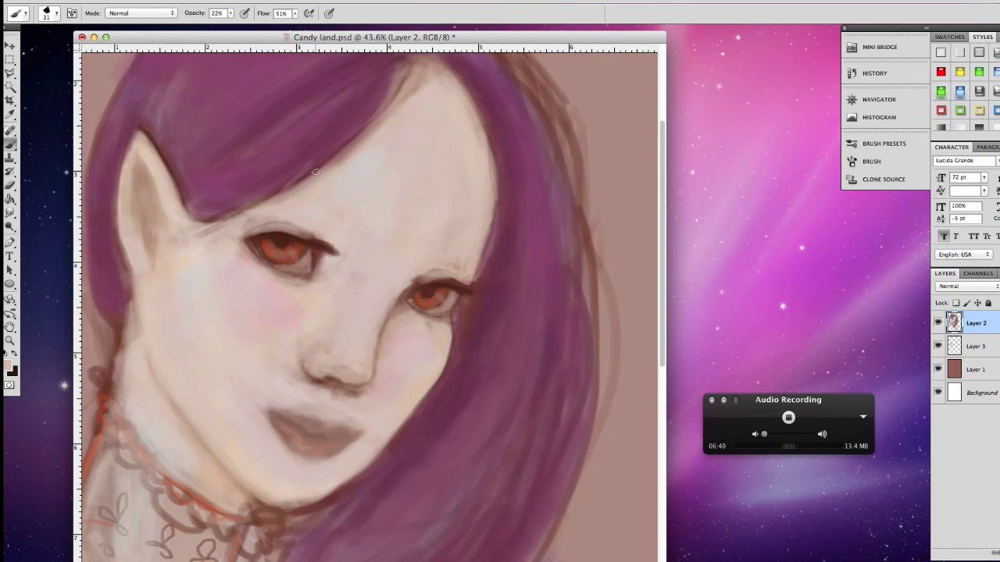
Sample the reddish brown from the left eye and line its lid crease, its lower lid and the area below the right eye with an 11 px brush.
{"action": "left_click", "coordinate": [12, 114]}
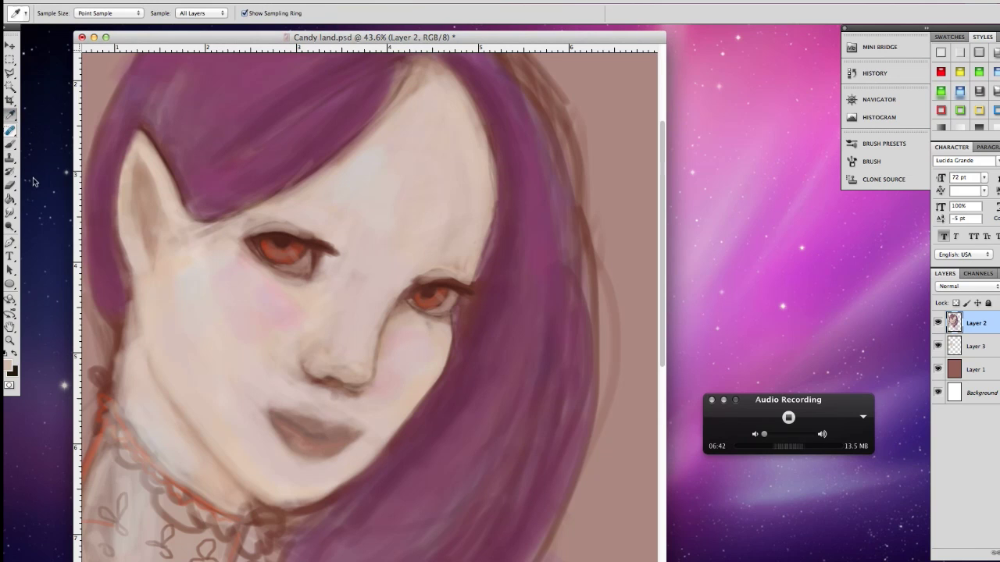
{"action": "left_click", "coordinate": [258, 243]}
{"action": "left_click", "coordinate": [17, 146]}
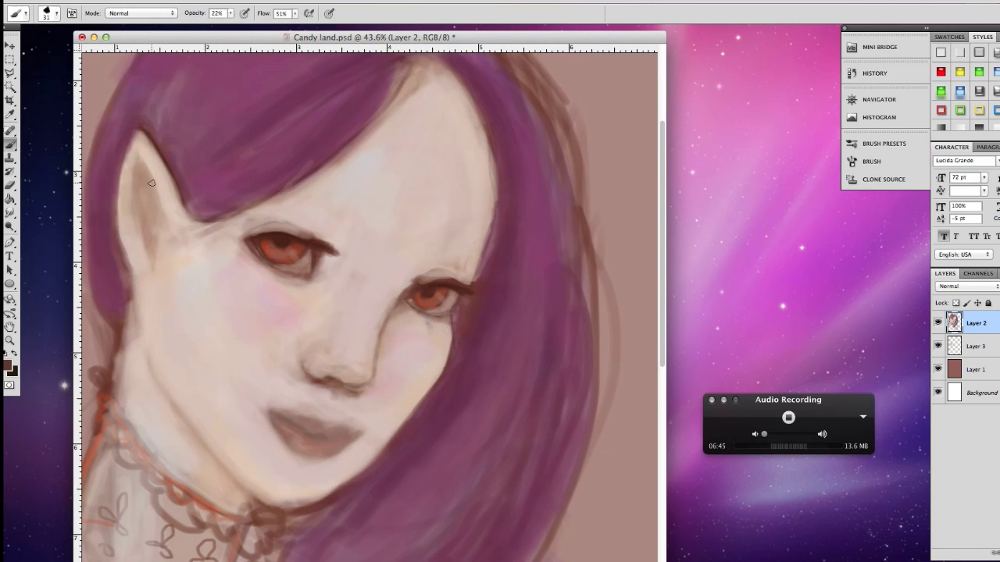
{"action": "left_click", "coordinate": [52, 13]}
{"action": "left_click_drag", "start_coordinate": [34, 46], "coordinate": [20, 46]}
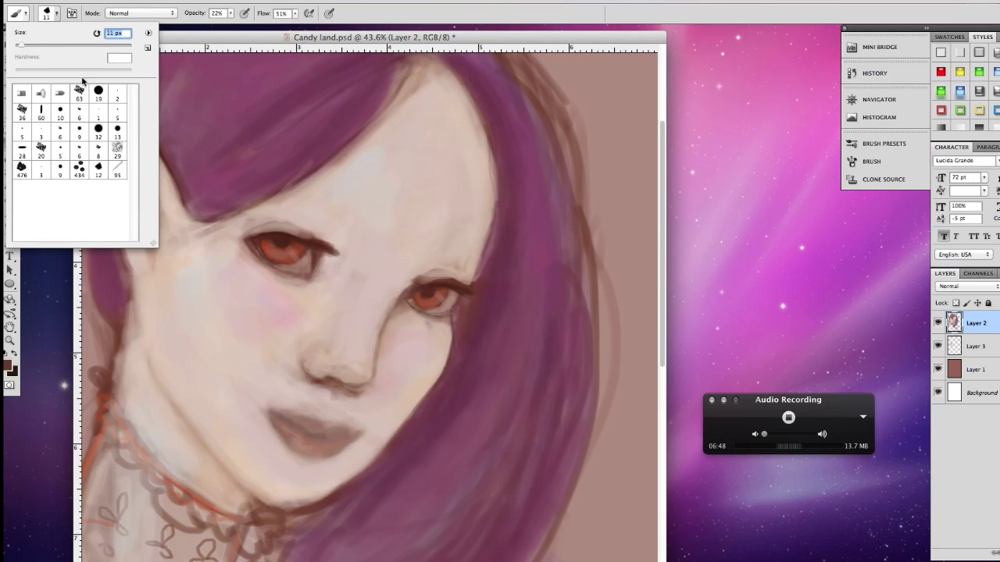
{"action": "left_click", "coordinate": [263, 227]}
{"action": "left_click_drag", "start_coordinate": [261, 225], "coordinate": [303, 234]}
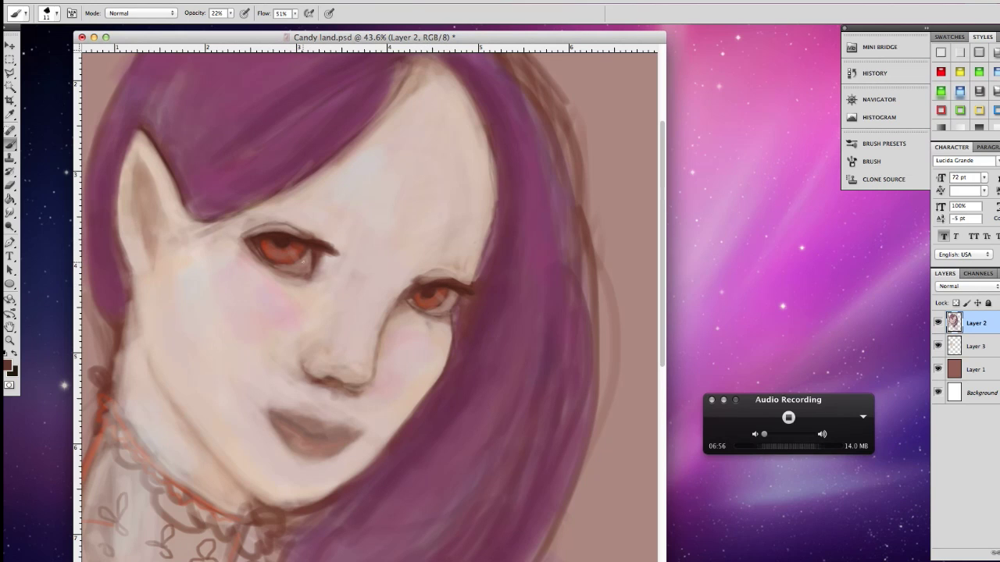
{"action": "left_click_drag", "start_coordinate": [261, 257], "coordinate": [283, 268]}
{"action": "left_click_drag", "start_coordinate": [449, 313], "coordinate": [449, 340]}
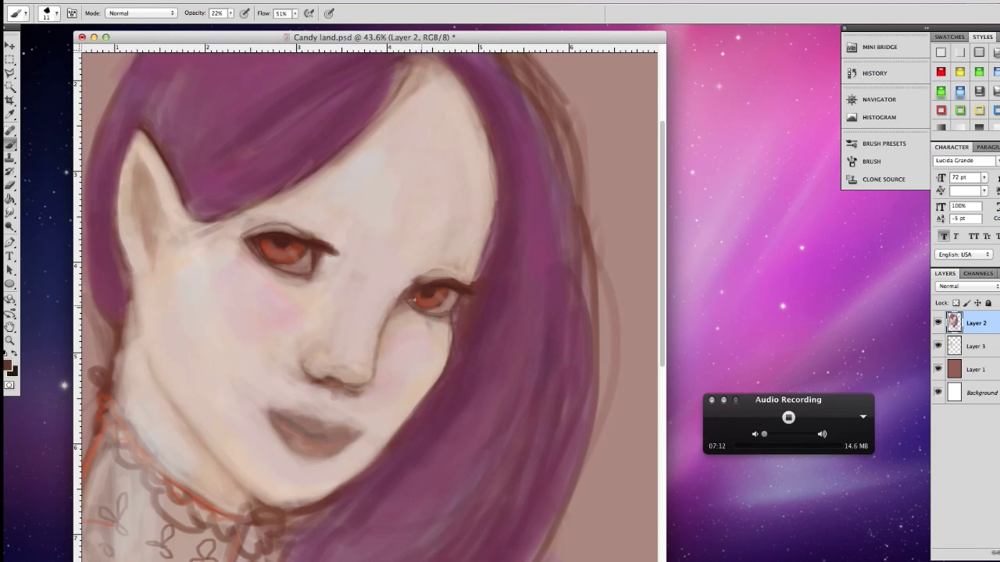
Sample the dark brown at the top of the left iris and strengthen the crease line above the left eye.
{"action": "left_click", "coordinate": [12, 340]}
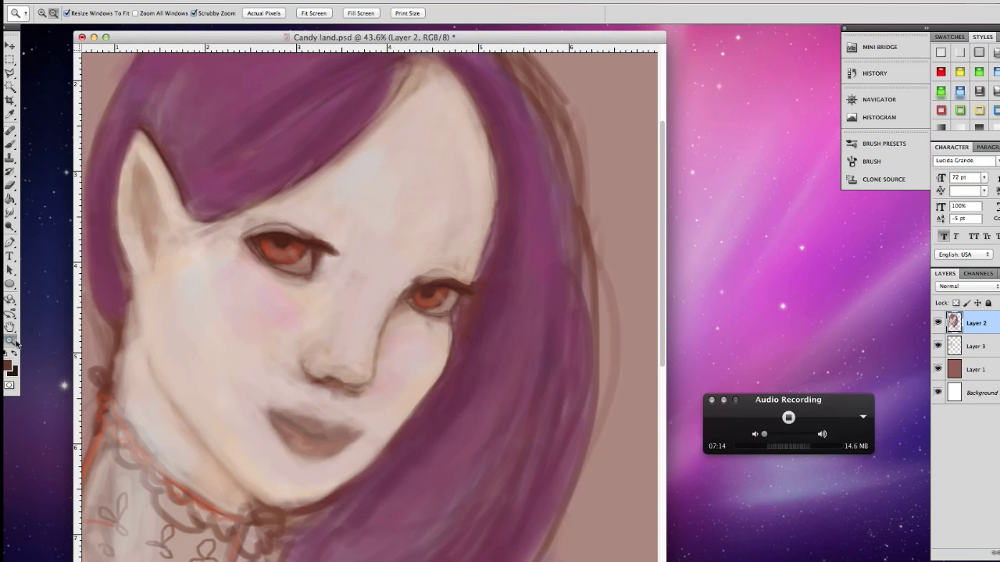
{"action": "left_click_drag", "start_coordinate": [428, 307], "coordinate": [440, 307]}
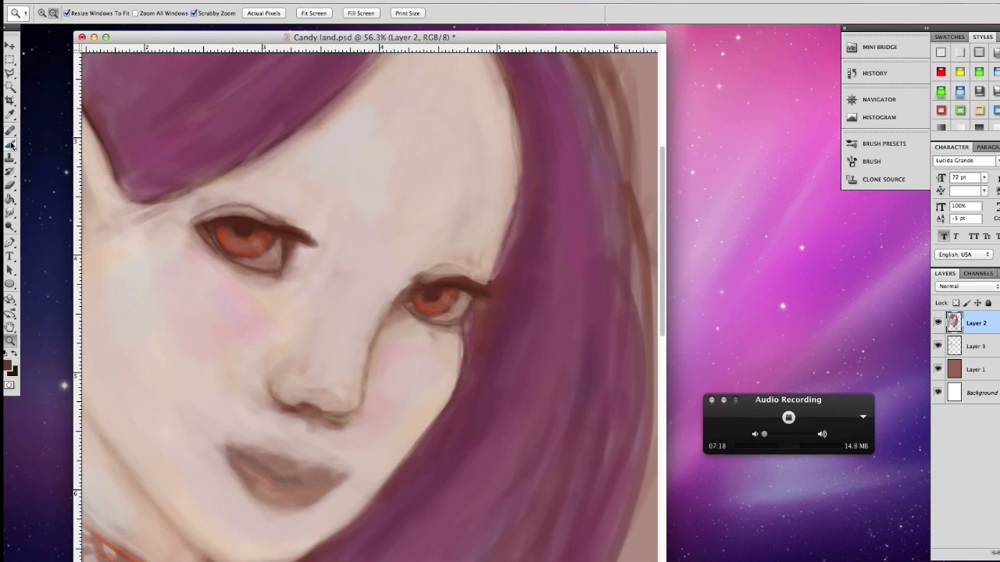
{"action": "left_click", "coordinate": [10, 114]}
{"action": "left_click", "coordinate": [249, 225]}
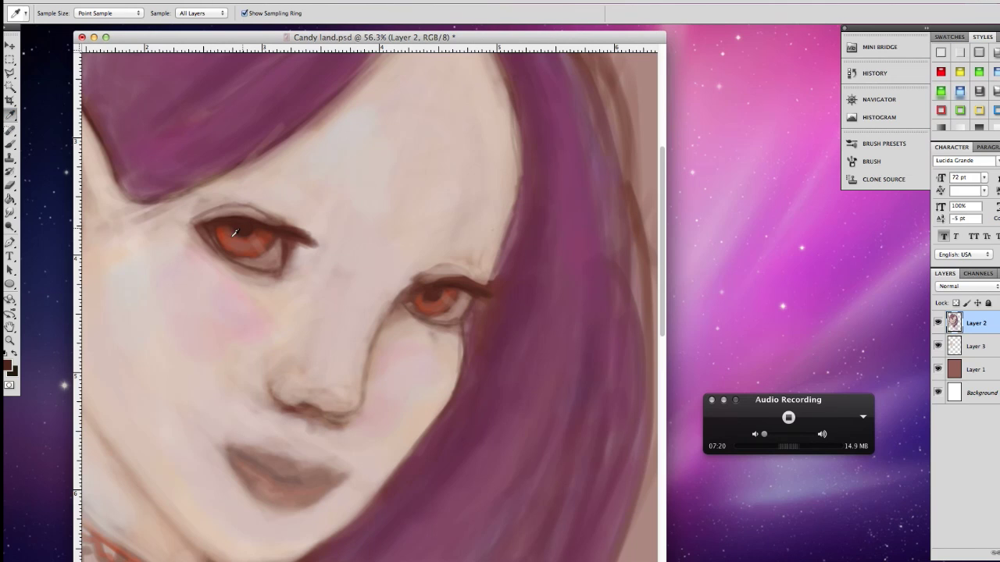
{"action": "left_click", "coordinate": [11, 145]}
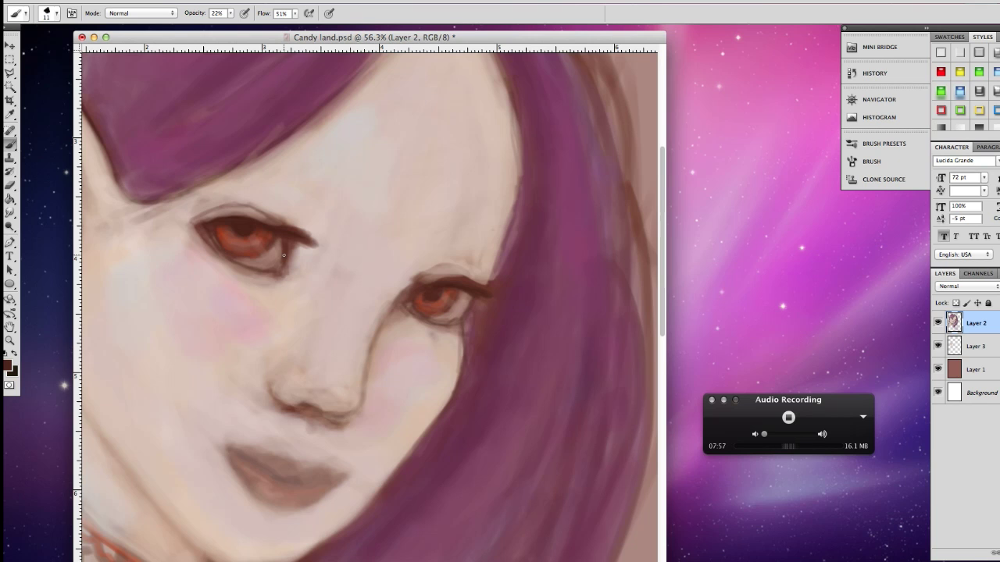
{"action": "mouse_move", "coordinate": [199, 223]}
{"action": "left_mouse_down"}
{"action": "mouse_move", "coordinate": [233, 211]}
{"action": "mouse_move", "coordinate": [221, 208]}
{"action": "mouse_move", "coordinate": [250, 208]}
{"action": "left_mouse_up"}
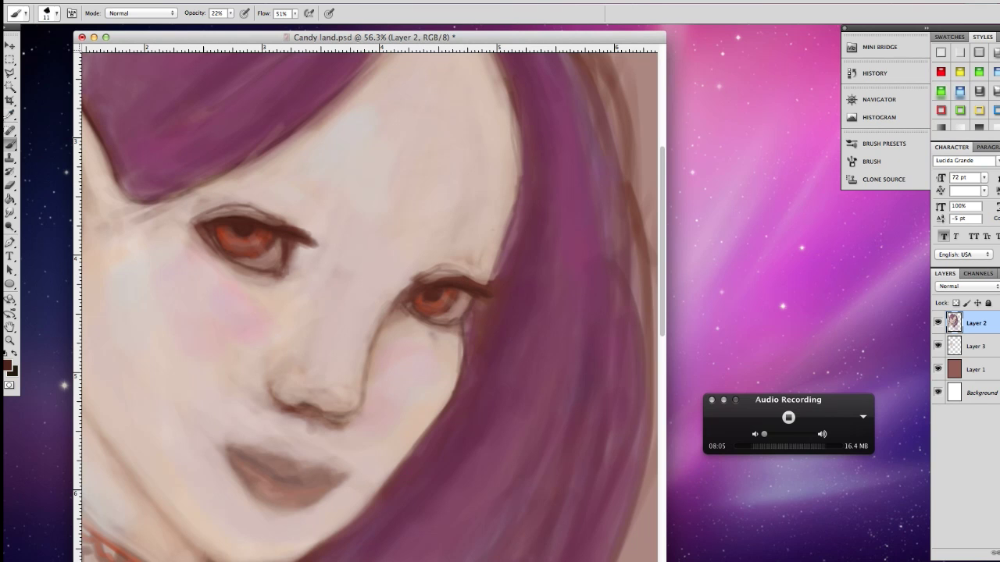
Sample the skin tone above the left eye and soften its upper eyelid with a 29 px brush.
{"action": "key", "text": "i"}
{"action": "left_click", "coordinate": [229, 203]}
{"action": "key", "text": "b"}
{"action": "left_click", "coordinate": [57, 13]}
{"action": "left_click", "coordinate": [32, 47]}
{"action": "left_click", "coordinate": [209, 215]}
{"action": "left_click_drag", "start_coordinate": [209, 215], "coordinate": [261, 217]}
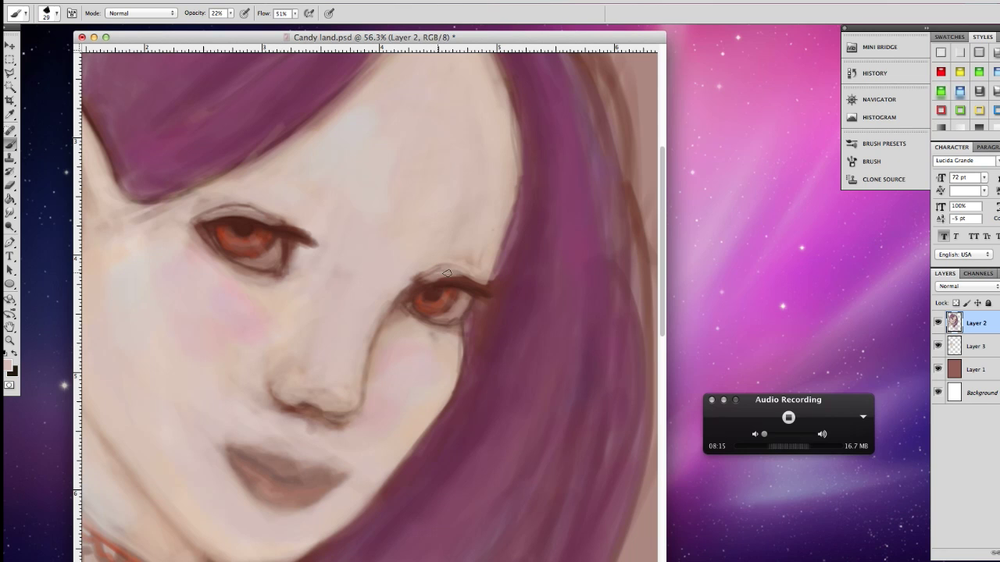
Sample the dark brown from the left eye's upper lash line and paint it along that lash line.
{"action": "left_click", "coordinate": [10, 114]}
{"action": "left_click", "coordinate": [267, 226]}
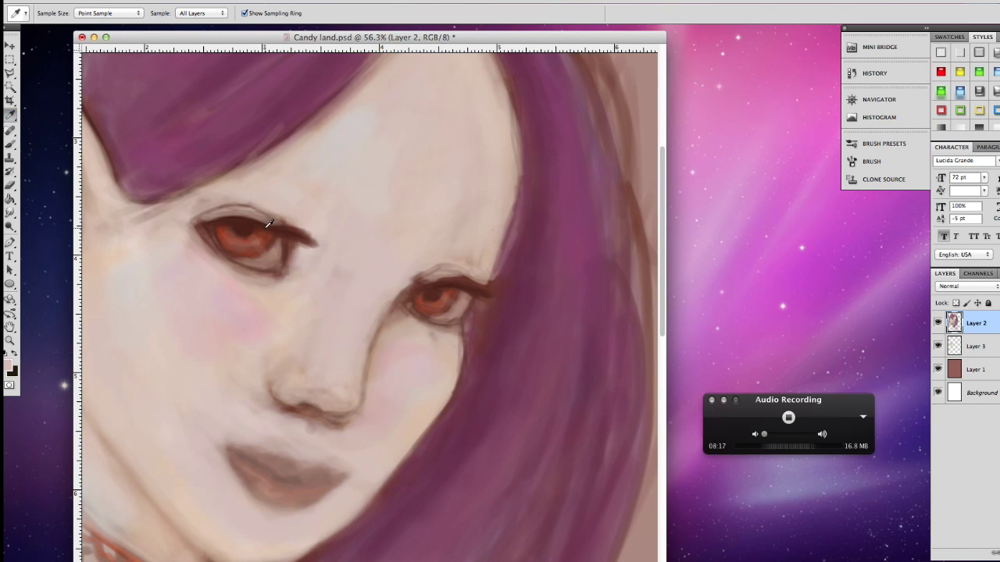
{"action": "left_click", "coordinate": [11, 145]}
{"action": "left_click_drag", "start_coordinate": [209, 225], "coordinate": [251, 222]}
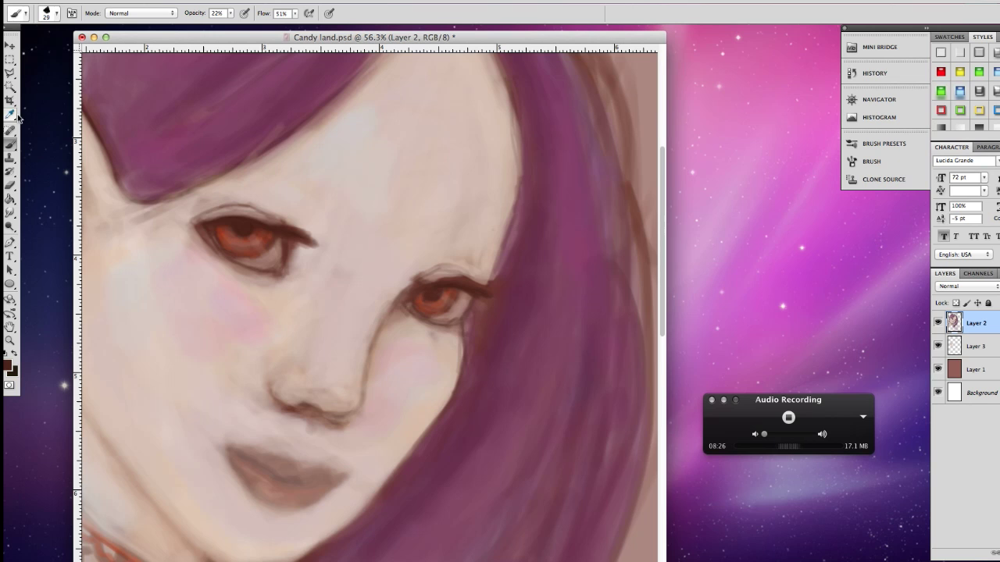
Flip the whole canvas horizontally to check the portrait mirrored.
{"action": "left_click", "coordinate": [112, 2]}
{"action": "left_click", "coordinate": [112, 2]}
{"action": "left_click", "coordinate": [117, 2]}
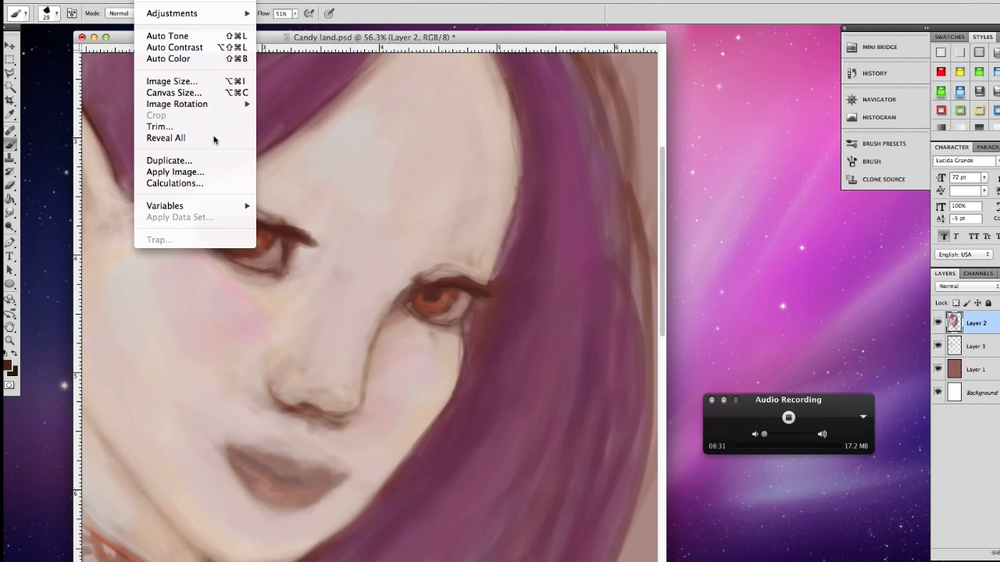
{"action": "mouse_move", "coordinate": [225, 109]}
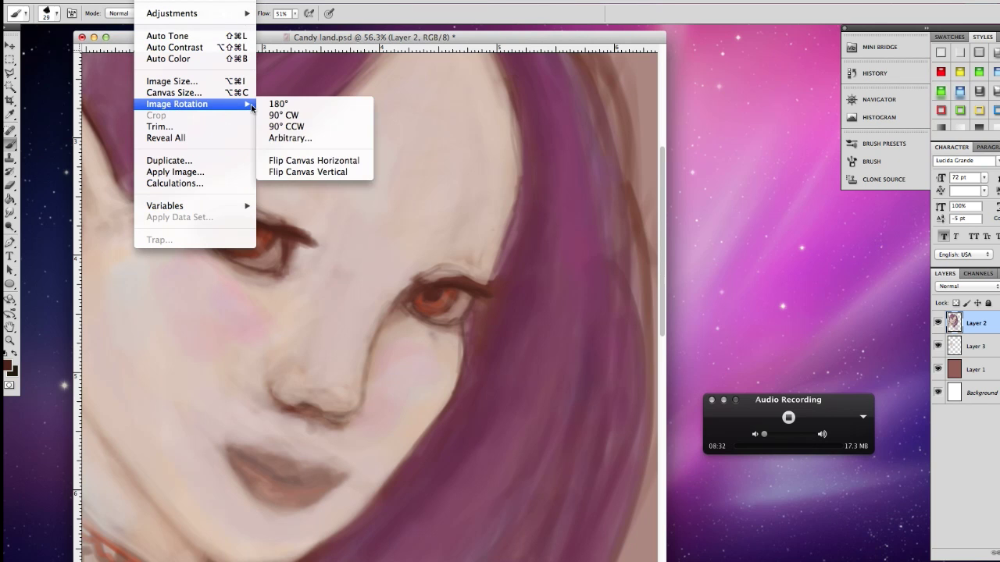
{"action": "left_click", "coordinate": [312, 161]}
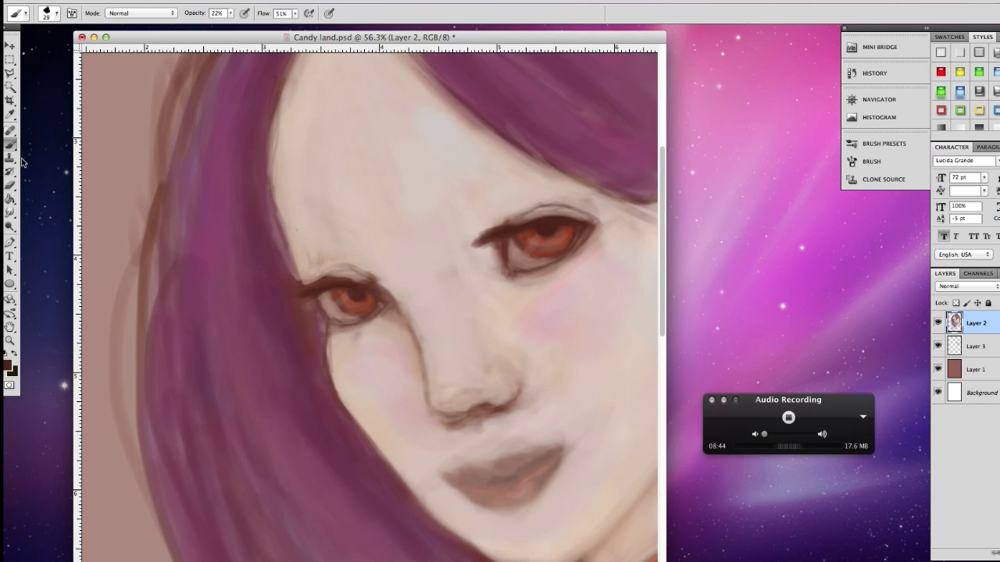
Redraw the nose contour from the left eye's inner corner down to the nose tip with a 19 px brush.
{"action": "left_click", "coordinate": [47, 12]}
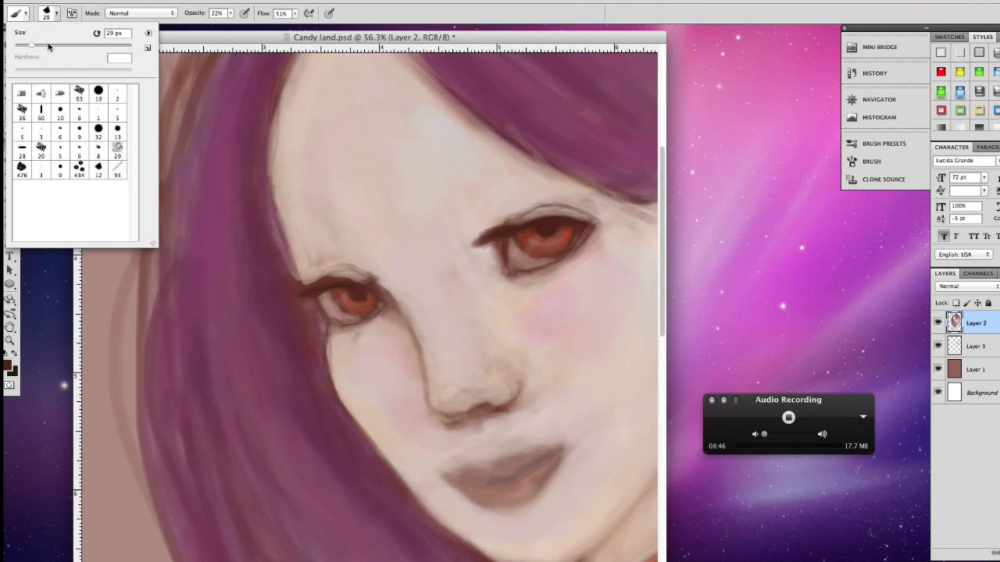
{"action": "left_click_drag", "start_coordinate": [32, 46], "coordinate": [27, 45]}
{"action": "mouse_move", "coordinate": [390, 305]}
{"action": "left_mouse_down"}
{"action": "mouse_move", "coordinate": [409, 405]}
{"action": "mouse_move", "coordinate": [441, 413]}
{"action": "left_mouse_up"}
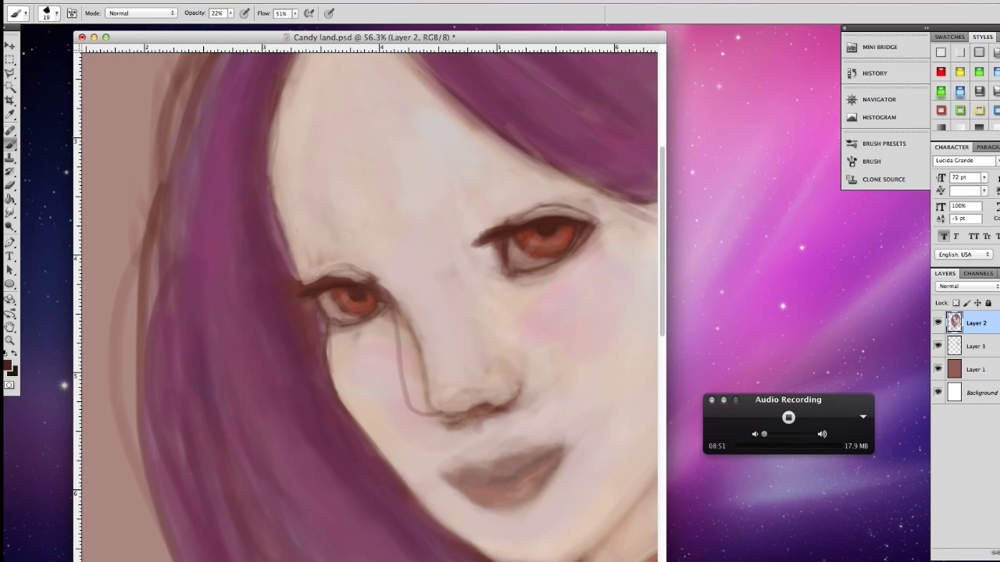
{"action": "left_click", "coordinate": [134, 15]}
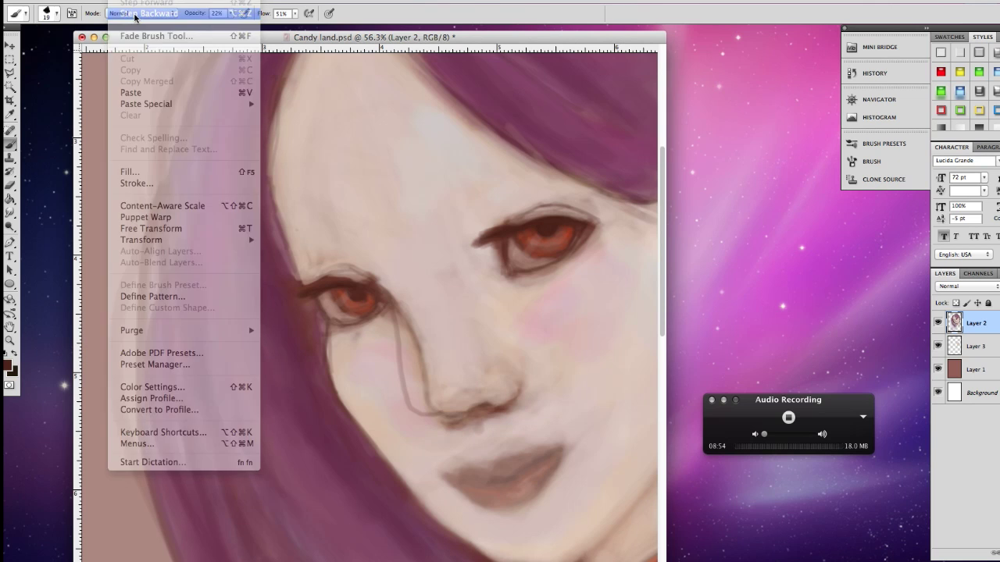
{"action": "mouse_move", "coordinate": [391, 294]}
{"action": "left_mouse_down"}
{"action": "mouse_move", "coordinate": [413, 381]}
{"action": "mouse_move", "coordinate": [449, 416]}
{"action": "left_mouse_up"}
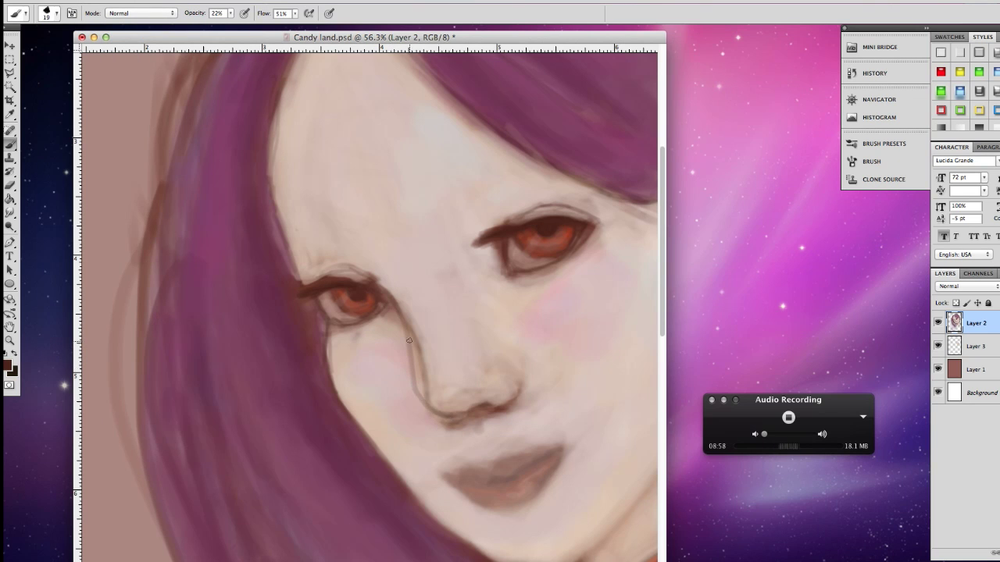
{"action": "mouse_move", "coordinate": [400, 310]}
{"action": "left_mouse_down"}
{"action": "mouse_move", "coordinate": [425, 409]}
{"action": "mouse_move", "coordinate": [443, 420]}
{"action": "left_mouse_up"}
{"action": "left_click_drag", "start_coordinate": [421, 381], "coordinate": [430, 409]}
{"action": "mouse_move", "coordinate": [408, 322]}
{"action": "left_mouse_down"}
{"action": "mouse_move", "coordinate": [422, 397]}
{"action": "mouse_move", "coordinate": [438, 415]}
{"action": "mouse_move", "coordinate": [461, 416]}
{"action": "mouse_move", "coordinate": [427, 399]}
{"action": "left_mouse_up"}
{"action": "left_click_drag", "start_coordinate": [395, 300], "coordinate": [416, 356]}
{"action": "mouse_move", "coordinate": [407, 321]}
{"action": "left_mouse_down"}
{"action": "mouse_move", "coordinate": [438, 414]}
{"action": "mouse_move", "coordinate": [468, 408]}
{"action": "left_mouse_up"}
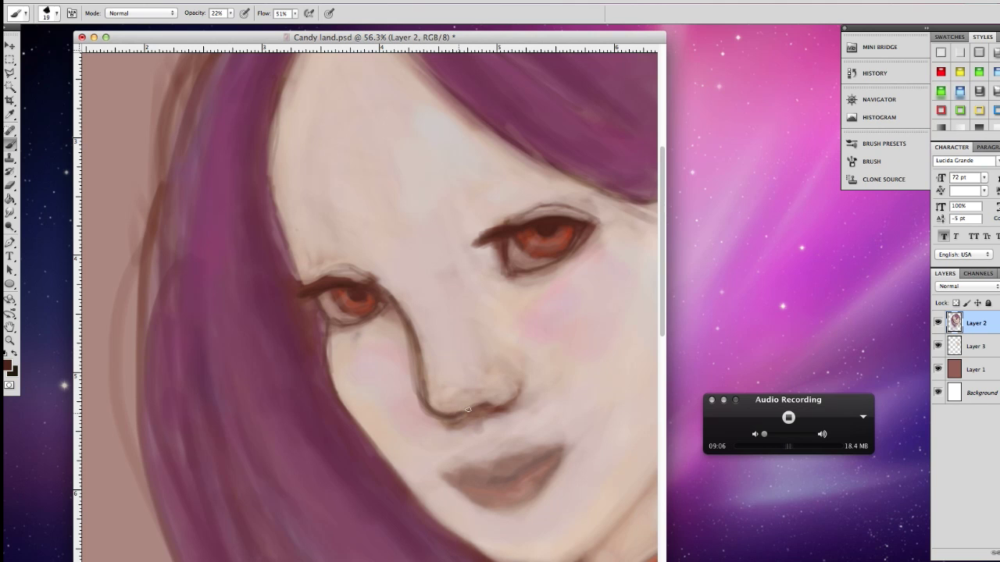
Darken the face edge below the left eye and the crease line above that eye.
{"action": "mouse_move", "coordinate": [318, 299]}
{"action": "left_mouse_down"}
{"action": "mouse_move", "coordinate": [331, 319]}
{"action": "mouse_move", "coordinate": [324, 305]}
{"action": "mouse_move", "coordinate": [336, 391]}
{"action": "left_mouse_up"}
{"action": "left_click_drag", "start_coordinate": [327, 337], "coordinate": [348, 400]}
{"action": "mouse_move", "coordinate": [292, 247]}
{"action": "left_mouse_down"}
{"action": "mouse_move", "coordinate": [304, 280]}
{"action": "mouse_move", "coordinate": [294, 257]}
{"action": "mouse_move", "coordinate": [340, 271]}
{"action": "left_mouse_up"}
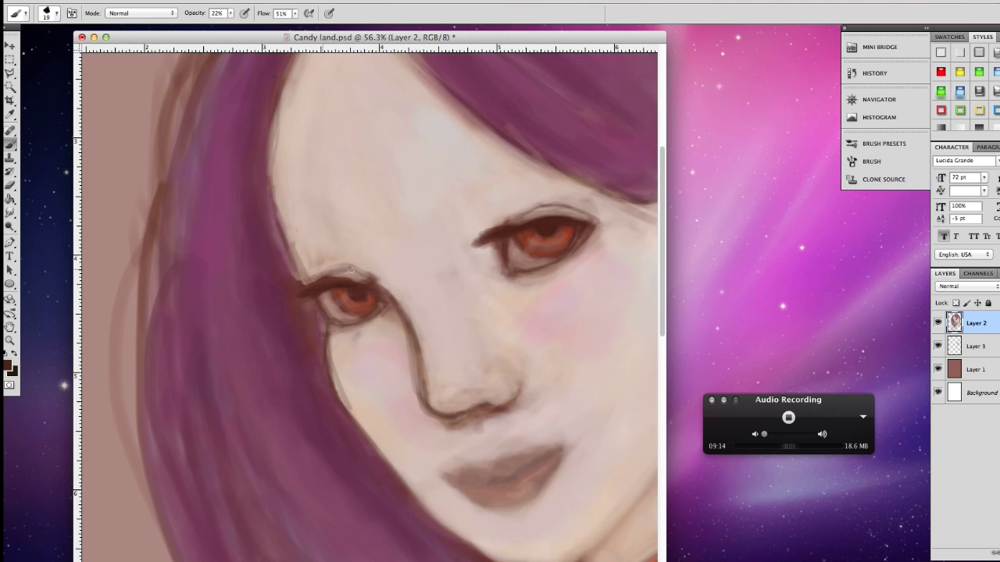
Strengthen the right eye's crease and lower lid and the left eye's lower lid, and outline the wing of the nose.
{"action": "mouse_move", "coordinate": [516, 224]}
{"action": "left_mouse_down"}
{"action": "mouse_move", "coordinate": [538, 201]}
{"action": "mouse_move", "coordinate": [563, 206]}
{"action": "mouse_move", "coordinate": [535, 211]}
{"action": "left_mouse_up"}
{"action": "mouse_move", "coordinate": [490, 248]}
{"action": "left_mouse_down"}
{"action": "mouse_move", "coordinate": [501, 272]}
{"action": "mouse_move", "coordinate": [560, 256]}
{"action": "left_mouse_up"}
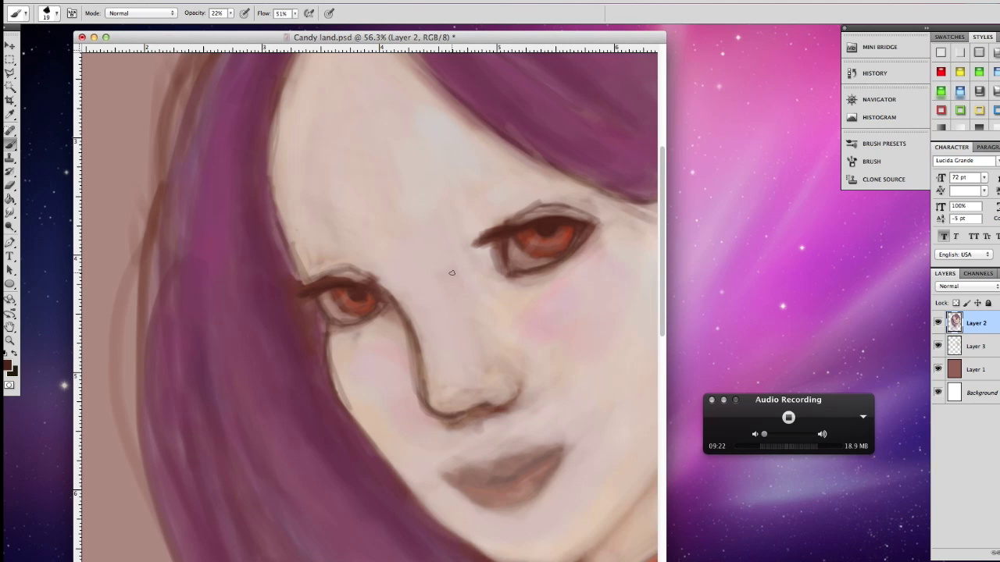
{"action": "mouse_move", "coordinate": [333, 324]}
{"action": "left_mouse_down"}
{"action": "mouse_move", "coordinate": [373, 319]}
{"action": "mouse_move", "coordinate": [350, 328]}
{"action": "left_mouse_up"}
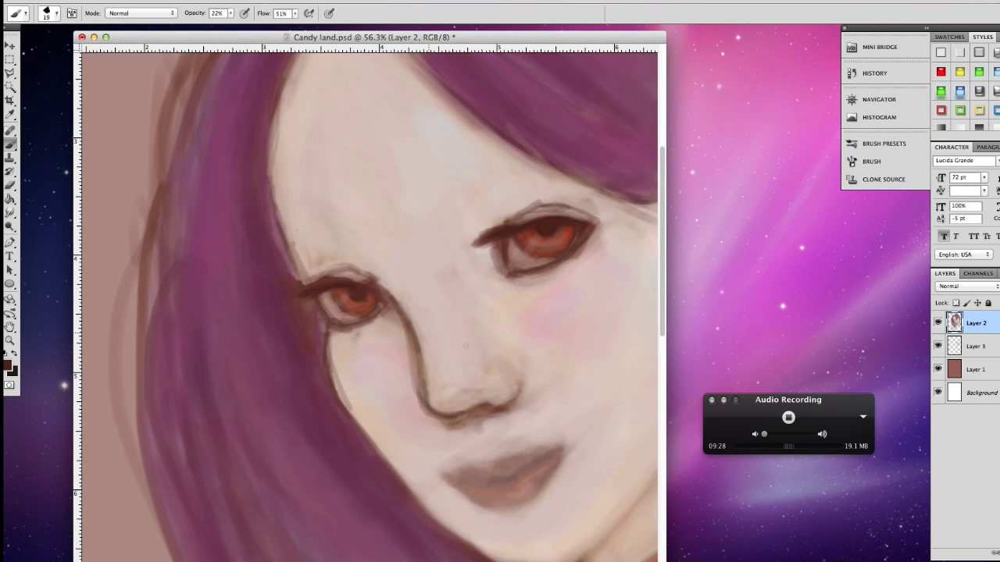
{"action": "mouse_move", "coordinate": [474, 400]}
{"action": "left_mouse_down"}
{"action": "mouse_move", "coordinate": [503, 392]}
{"action": "mouse_move", "coordinate": [504, 368]}
{"action": "mouse_move", "coordinate": [503, 393]}
{"action": "left_mouse_up"}
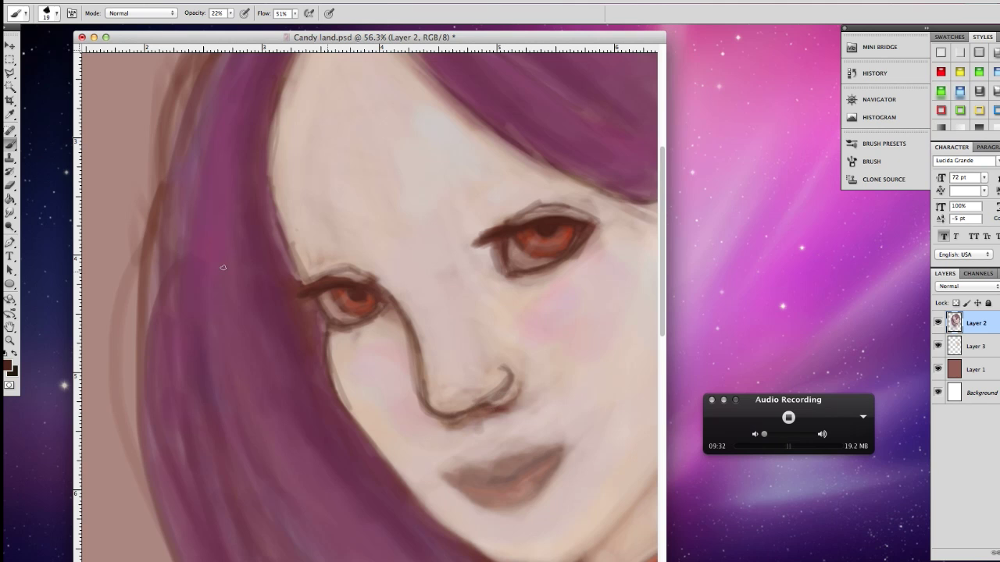
Sample the skin tone beside the nose and soften the nostril and underside of the nose with a 48 px brush.
{"action": "key", "text": "i"}
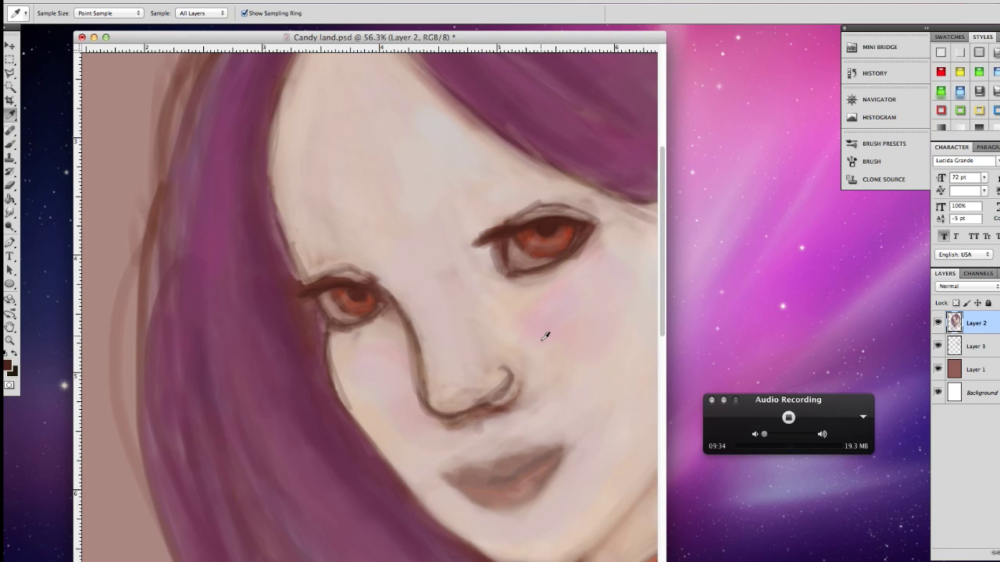
{"action": "left_click", "coordinate": [532, 371]}
{"action": "key", "text": "b"}
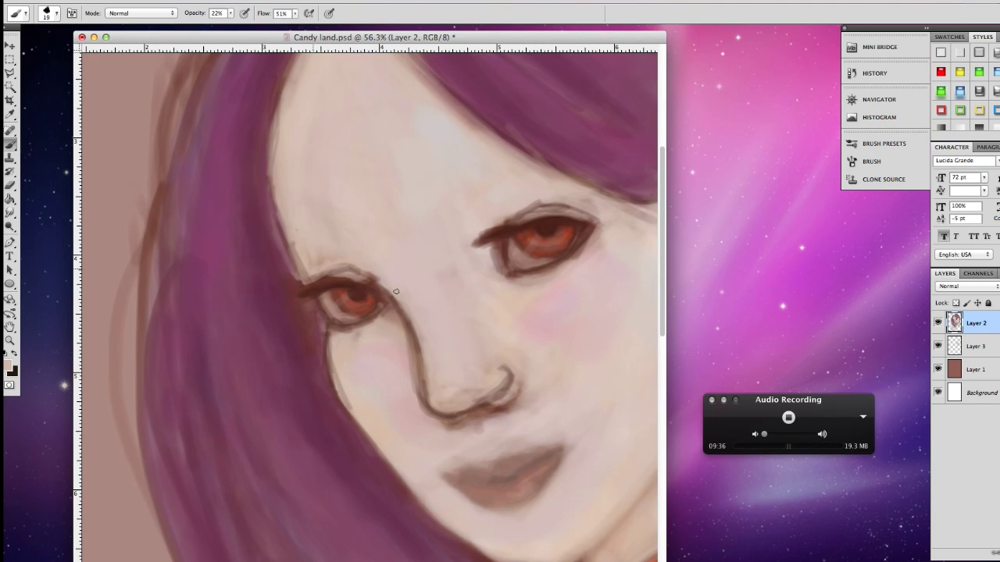
{"action": "left_click", "coordinate": [54, 13]}
{"action": "left_click", "coordinate": [43, 46]}
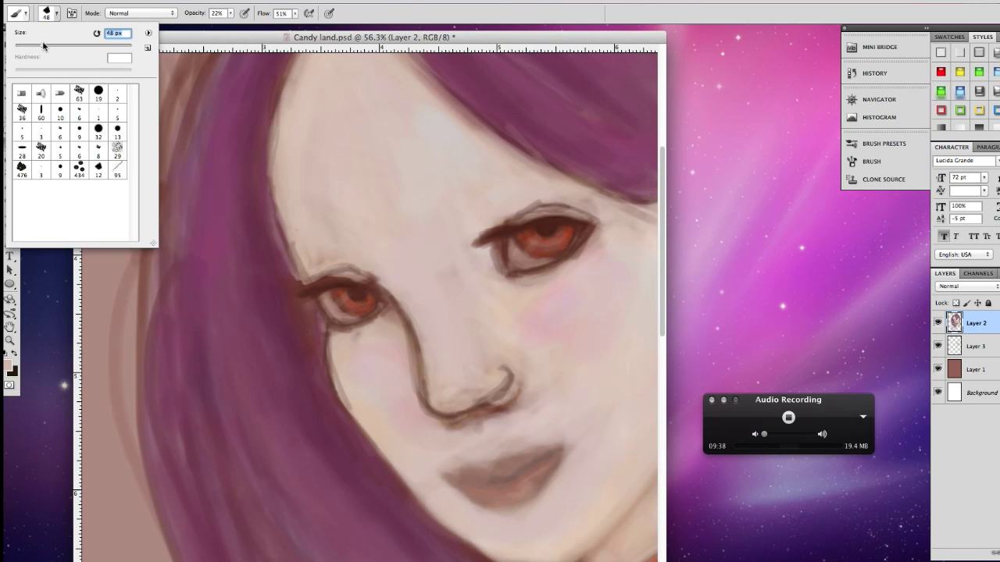
{"action": "mouse_move", "coordinate": [526, 408]}
{"action": "left_mouse_down"}
{"action": "mouse_move", "coordinate": [495, 416]}
{"action": "mouse_move", "coordinate": [499, 402]}
{"action": "mouse_move", "coordinate": [445, 428]}
{"action": "mouse_move", "coordinate": [497, 413]}
{"action": "mouse_move", "coordinate": [520, 378]}
{"action": "mouse_move", "coordinate": [476, 423]}
{"action": "left_mouse_up"}
{"action": "mouse_move", "coordinate": [435, 397]}
{"action": "left_mouse_down"}
{"action": "mouse_move", "coordinate": [447, 414]}
{"action": "mouse_move", "coordinate": [483, 402]}
{"action": "left_mouse_up"}
{"action": "mouse_move", "coordinate": [505, 371]}
{"action": "left_mouse_down"}
{"action": "mouse_move", "coordinate": [503, 356]}
{"action": "mouse_move", "coordinate": [510, 403]}
{"action": "mouse_move", "coordinate": [509, 357]}
{"action": "left_mouse_up"}
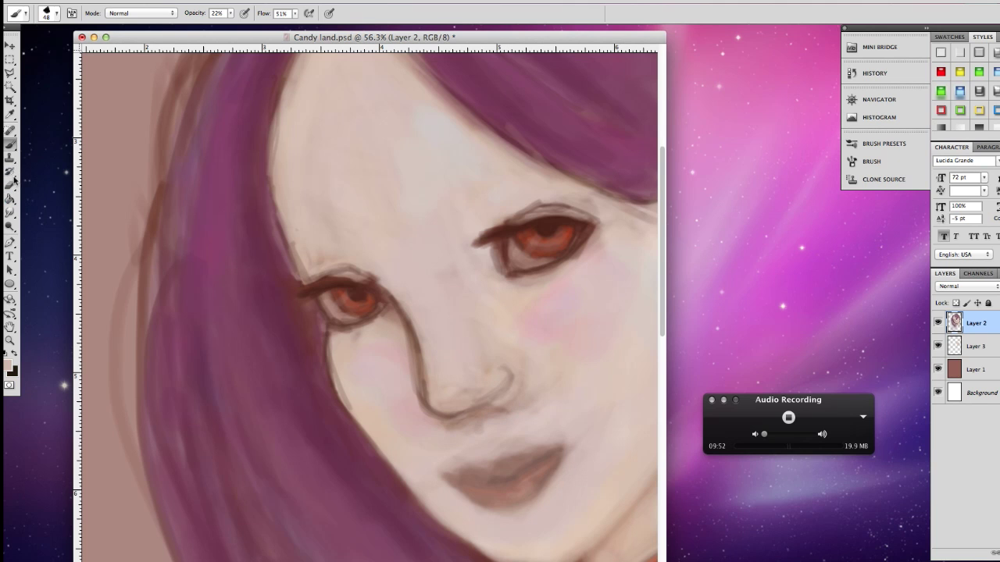
Sample the forehead skin tone and smooth the side of the nose, the forehead and the areas above both eyes with an 83 px brush.
{"action": "left_click", "coordinate": [10, 113]}
{"action": "left_click", "coordinate": [370, 148]}
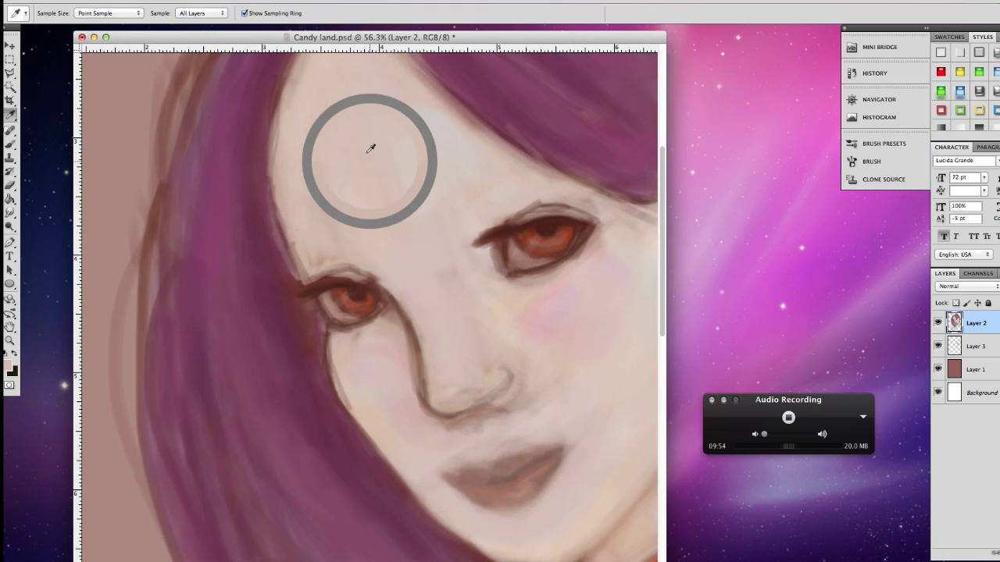
{"action": "left_click", "coordinate": [9, 146]}
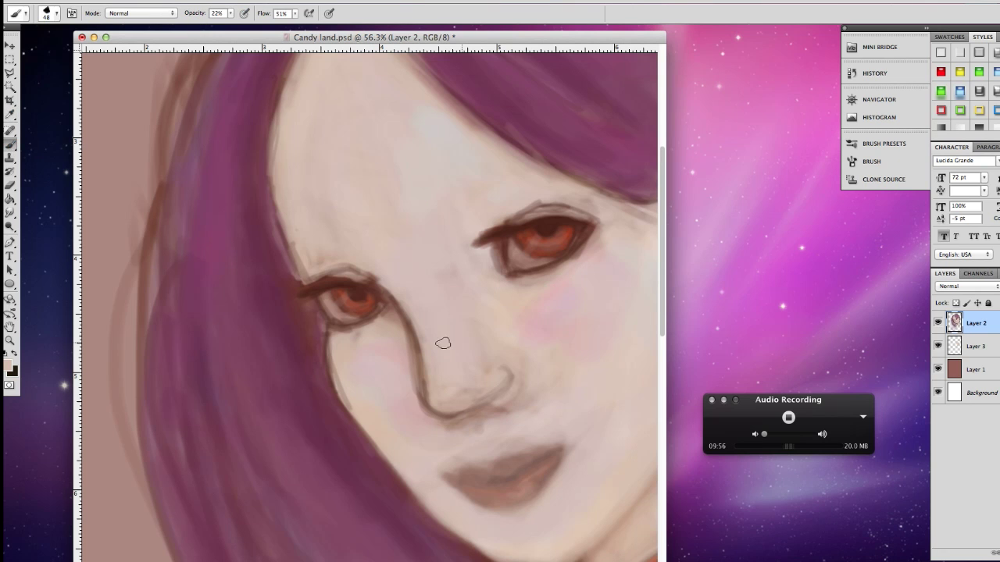
{"action": "left_click", "coordinate": [56, 14]}
{"action": "left_click_drag", "start_coordinate": [61, 47], "coordinate": [75, 47]}
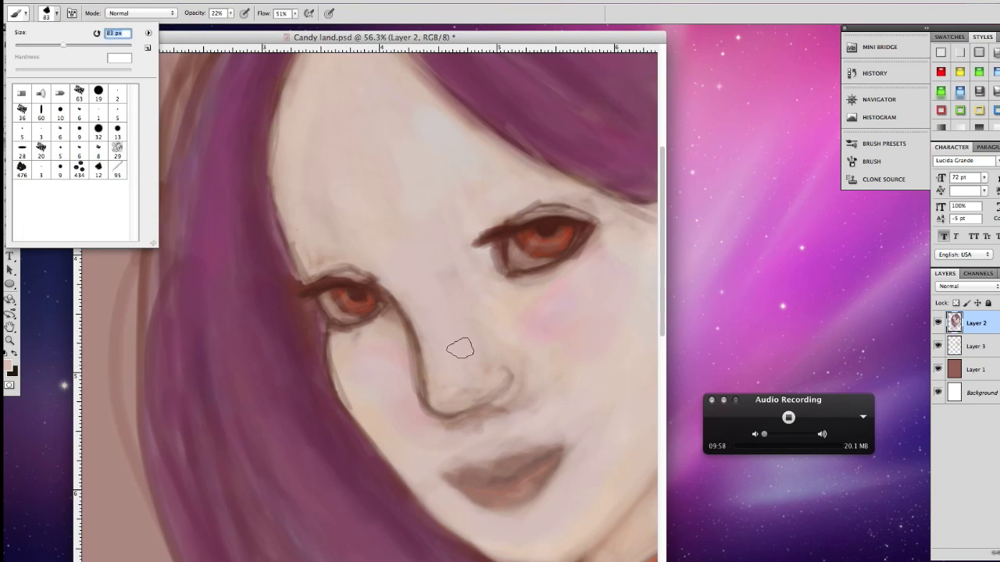
{"action": "left_click", "coordinate": [502, 411]}
{"action": "left_click_drag", "start_coordinate": [520, 348], "coordinate": [502, 377]}
{"action": "left_click_drag", "start_coordinate": [304, 164], "coordinate": [328, 159]}
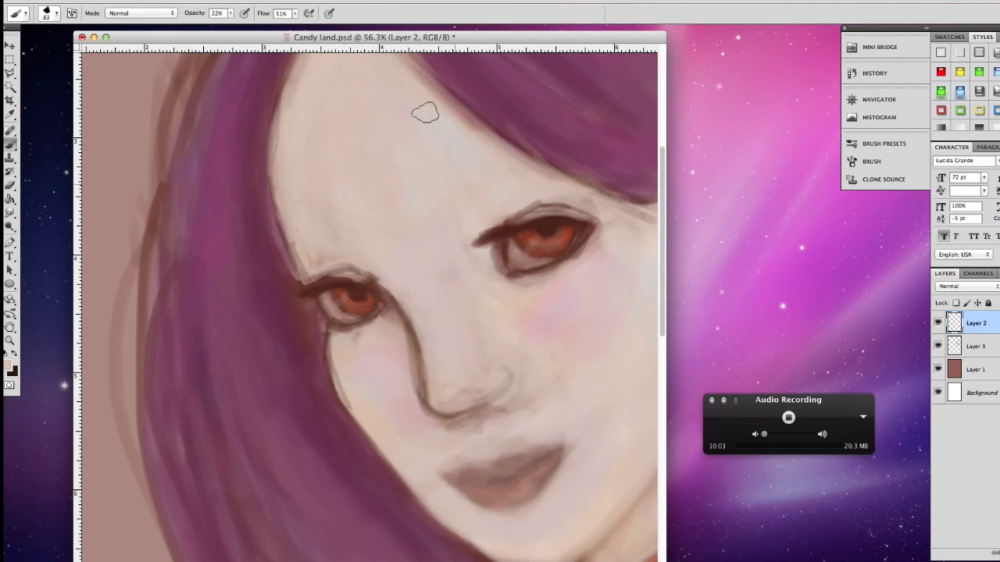
{"action": "mouse_move", "coordinate": [342, 264]}
{"action": "left_mouse_down"}
{"action": "mouse_move", "coordinate": [314, 265]}
{"action": "mouse_move", "coordinate": [361, 257]}
{"action": "left_mouse_up"}
{"action": "left_click", "coordinate": [520, 209]}
{"action": "left_click_drag", "start_coordinate": [546, 199], "coordinate": [504, 206]}
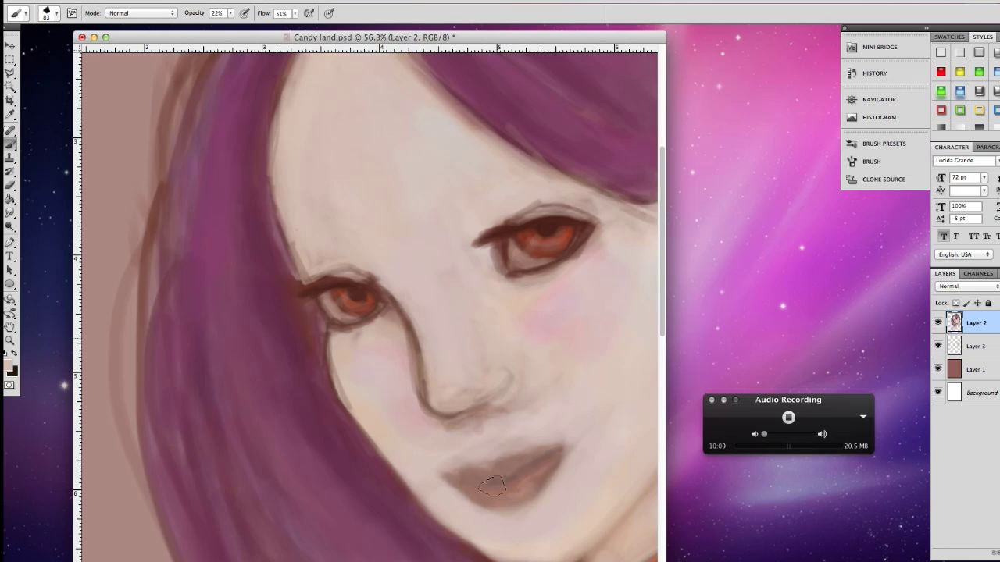
Add a new empty layer above Layer 2 for further painting.
{"action": "left_click", "coordinate": [10, 340]}
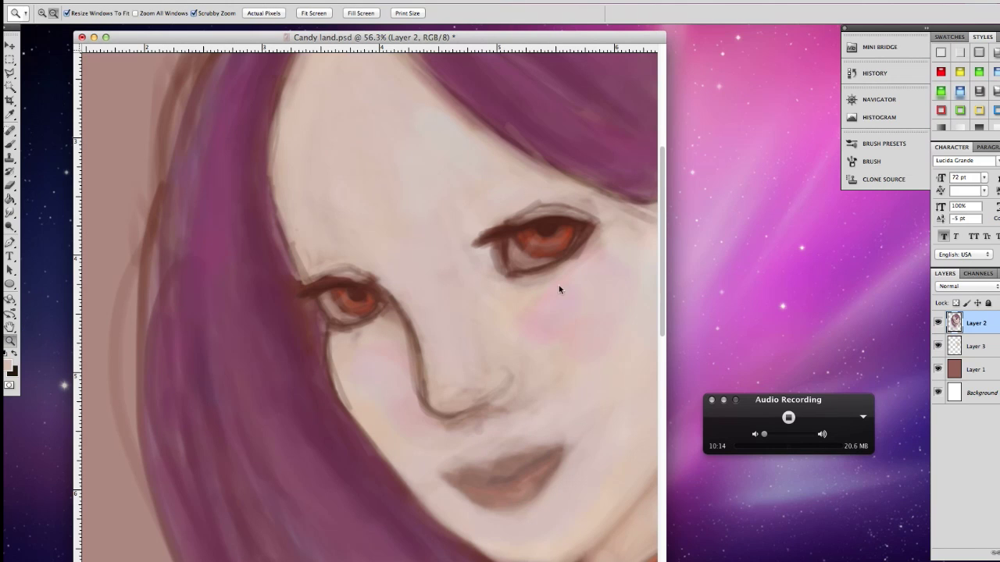
{"action": "mouse_move", "coordinate": [367, 277]}
{"action": "left_mouse_down"}
{"action": "mouse_move", "coordinate": [375, 277]}
{"action": "mouse_move", "coordinate": [362, 284]}
{"action": "mouse_move", "coordinate": [367, 270]}
{"action": "mouse_move", "coordinate": [334, 306]}
{"action": "mouse_move", "coordinate": [344, 303]}
{"action": "left_mouse_up"}
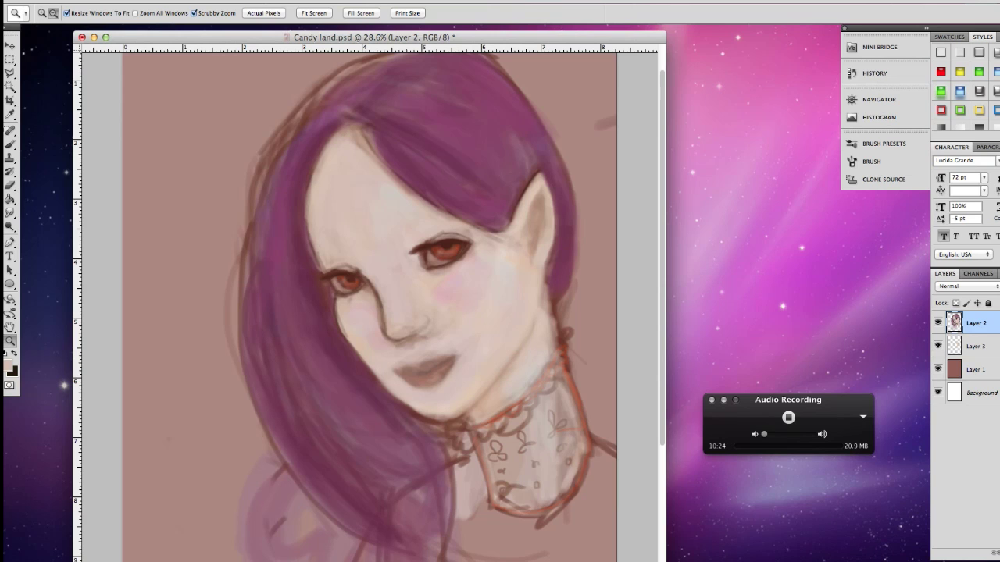
{"action": "key", "text": "alt+shift+super+n"}
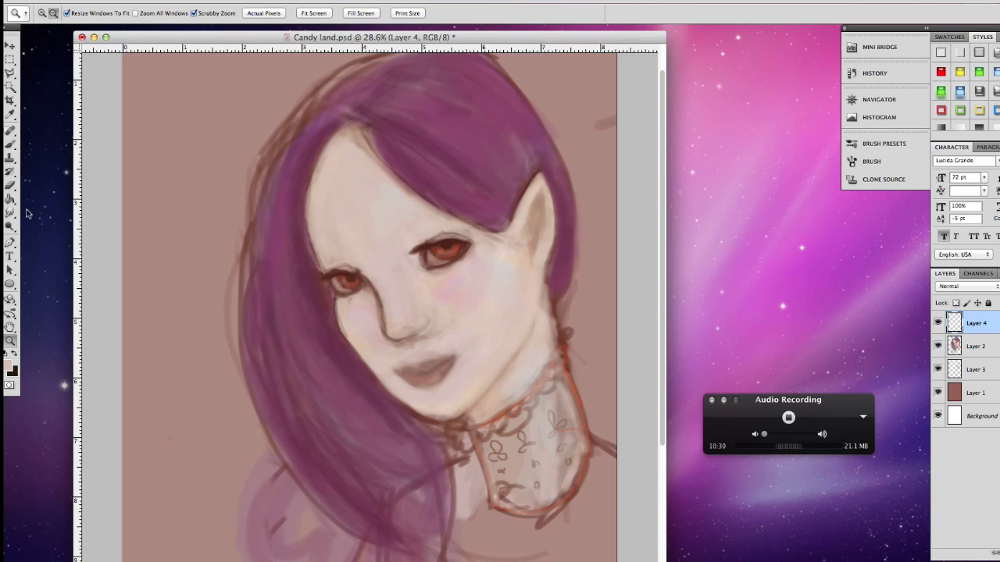
{"action": "left_click", "coordinate": [9, 146]}
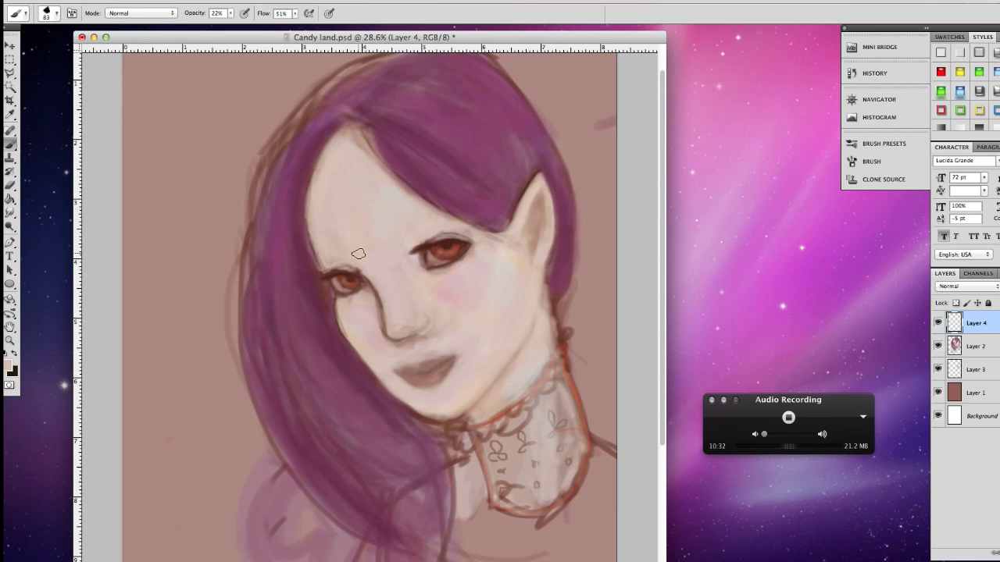
Sample the purple from the hair and paint it along the left hairline from the parting down past the left eye.
{"action": "left_click", "coordinate": [9, 114]}
{"action": "left_click", "coordinate": [319, 139]}
{"action": "key", "text": "b"}
{"action": "mouse_move", "coordinate": [345, 132]}
{"action": "left_mouse_down"}
{"action": "mouse_move", "coordinate": [311, 205]}
{"action": "mouse_move", "coordinate": [313, 184]}
{"action": "mouse_move", "coordinate": [310, 213]}
{"action": "mouse_move", "coordinate": [313, 187]}
{"action": "left_mouse_up"}
{"action": "left_click_drag", "start_coordinate": [344, 130], "coordinate": [325, 176]}
{"action": "mouse_move", "coordinate": [345, 127]}
{"action": "left_mouse_down"}
{"action": "mouse_move", "coordinate": [317, 154]}
{"action": "mouse_move", "coordinate": [304, 217]}
{"action": "mouse_move", "coordinate": [311, 251]}
{"action": "mouse_move", "coordinate": [326, 150]}
{"action": "left_mouse_up"}
{"action": "mouse_move", "coordinate": [310, 260]}
{"action": "left_mouse_down"}
{"action": "mouse_move", "coordinate": [319, 179]}
{"action": "mouse_move", "coordinate": [310, 268]}
{"action": "left_mouse_up"}
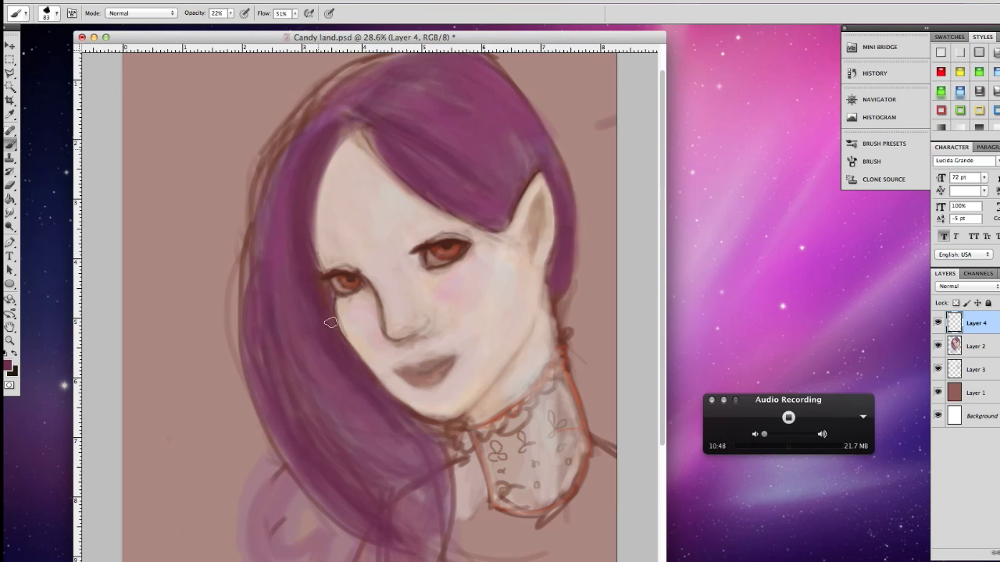
{"action": "left_click_drag", "start_coordinate": [328, 306], "coordinate": [348, 346]}
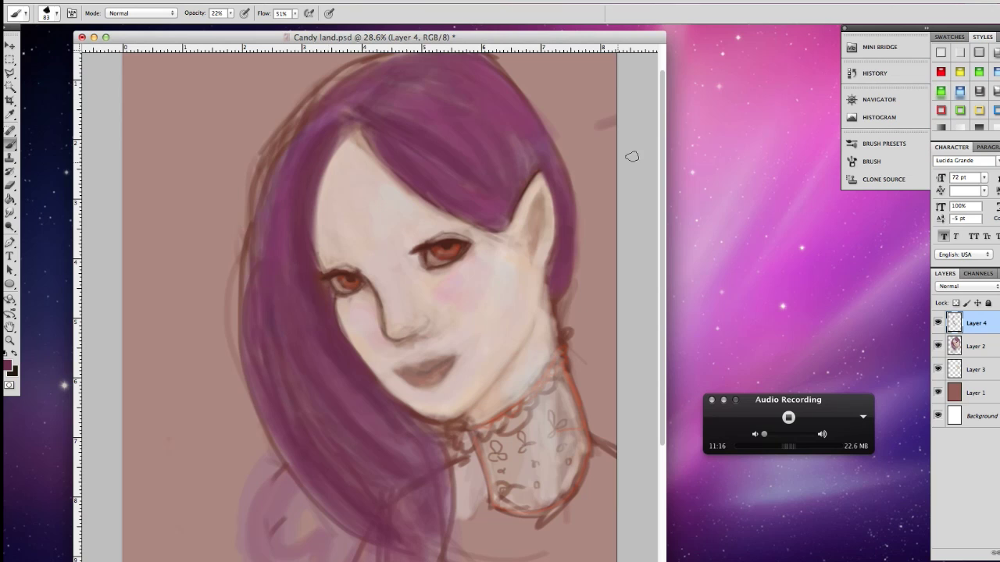
Paint purple strokes over the hair beside the parting and above the ear.
{"action": "left_click_drag", "start_coordinate": [662, 121], "coordinate": [662, 97]}
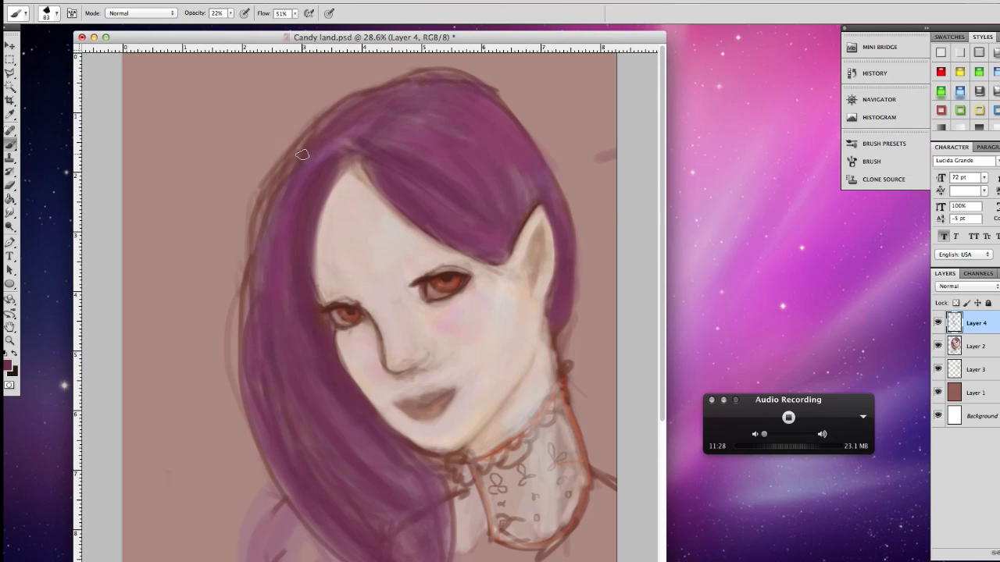
{"action": "mouse_move", "coordinate": [381, 196]}
{"action": "left_mouse_down"}
{"action": "mouse_move", "coordinate": [350, 153]}
{"action": "mouse_move", "coordinate": [375, 187]}
{"action": "left_mouse_up"}
{"action": "left_click_drag", "start_coordinate": [516, 170], "coordinate": [522, 205]}
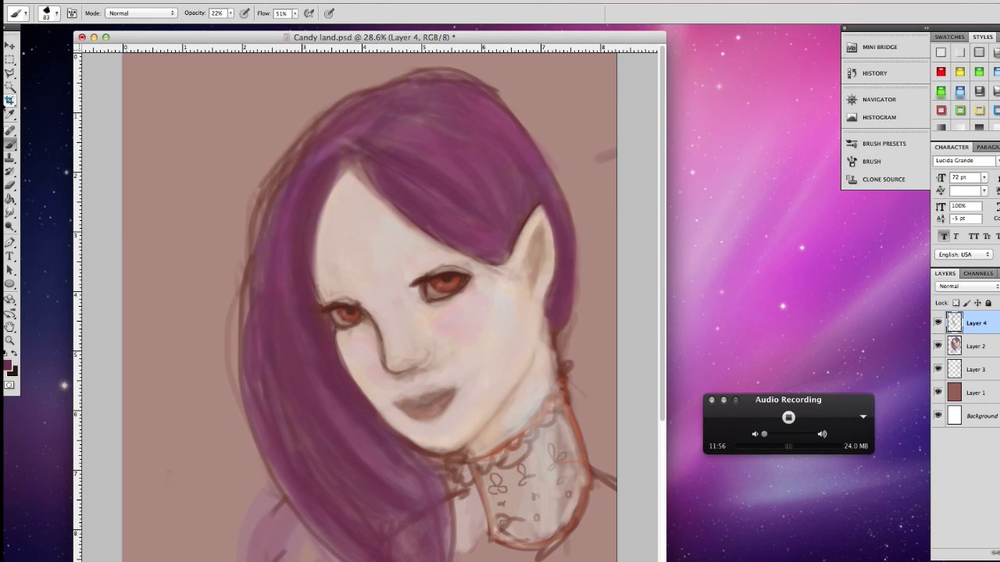
Sample the dark reddish brown from the top of the right eye and shade the lips with it.
{"action": "left_click", "coordinate": [11, 114]}
{"action": "left_click", "coordinate": [411, 243]}
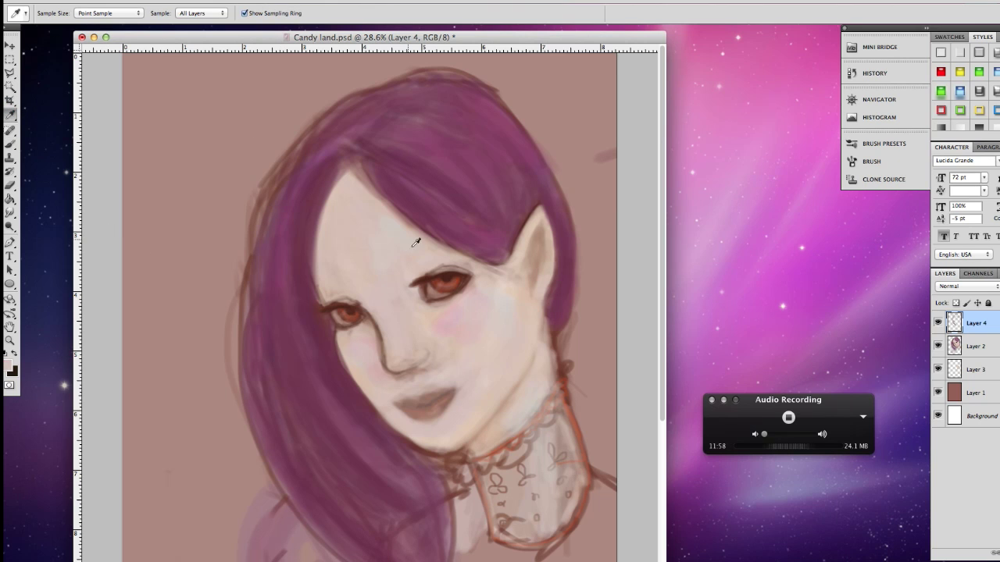
{"action": "left_click", "coordinate": [448, 276]}
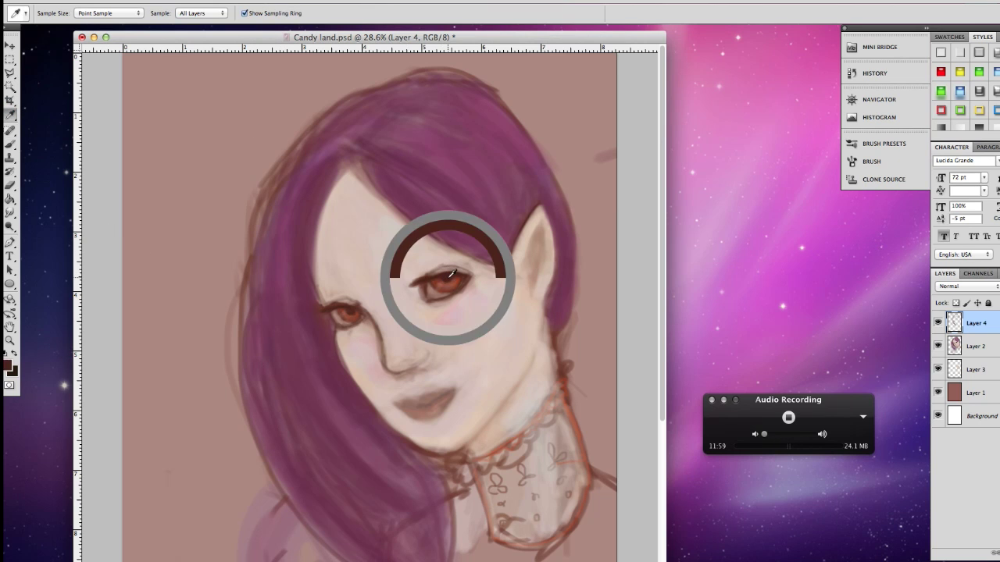
{"action": "left_click", "coordinate": [11, 144]}
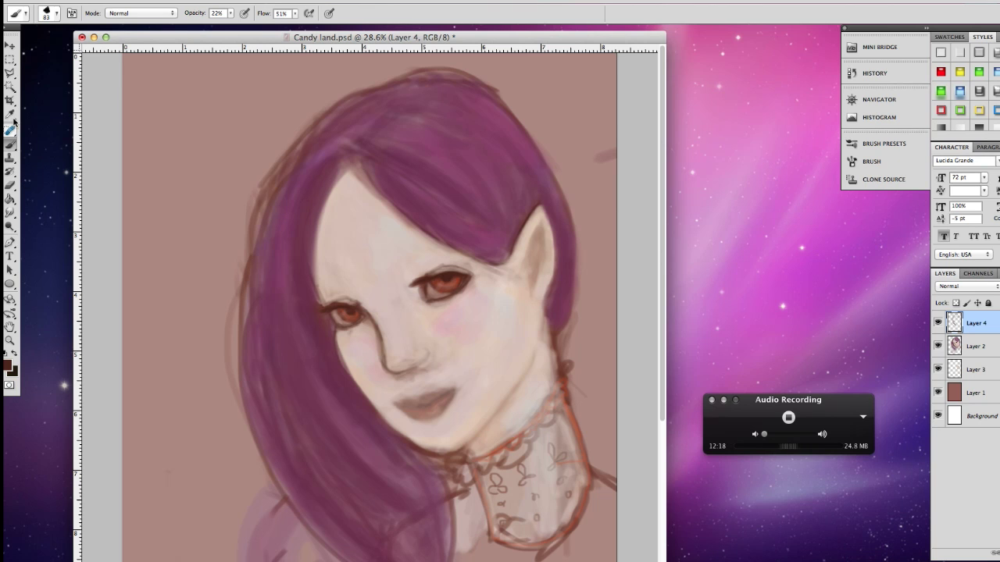
{"action": "left_click_drag", "start_coordinate": [142, 37], "coordinate": [130, 36]}
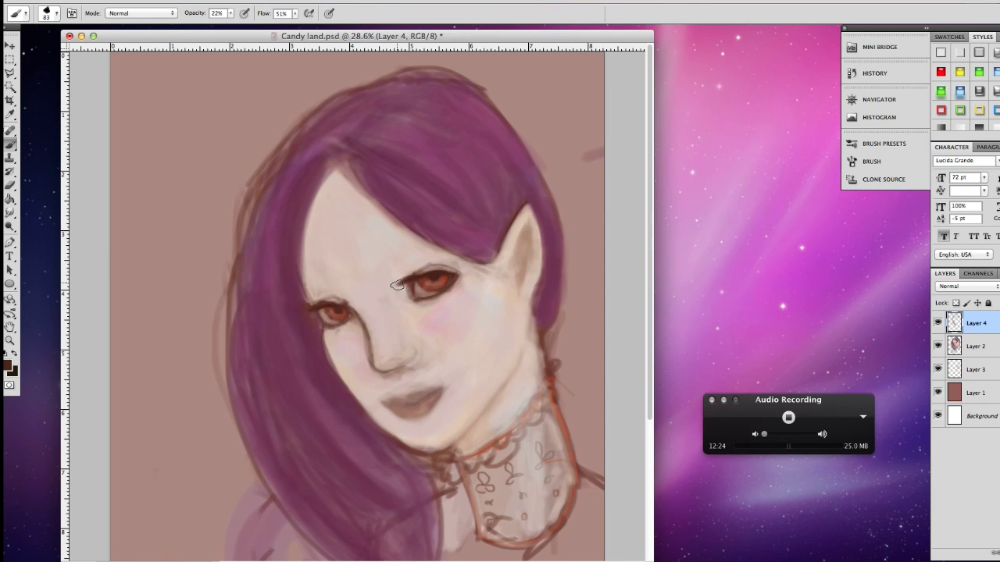
{"action": "left_click_drag", "start_coordinate": [403, 407], "coordinate": [431, 403]}
Set the brush size to 21 px and paint dark reddish-brown shading inside the pointed ear.
{"action": "left_click", "coordinate": [57, 14]}
{"action": "mouse_move", "coordinate": [54, 45]}
{"action": "left_mouse_down"}
{"action": "mouse_move", "coordinate": [29, 45]}
{"action": "mouse_move", "coordinate": [81, 58]}
{"action": "mouse_move", "coordinate": [31, 46]}
{"action": "left_mouse_up"}
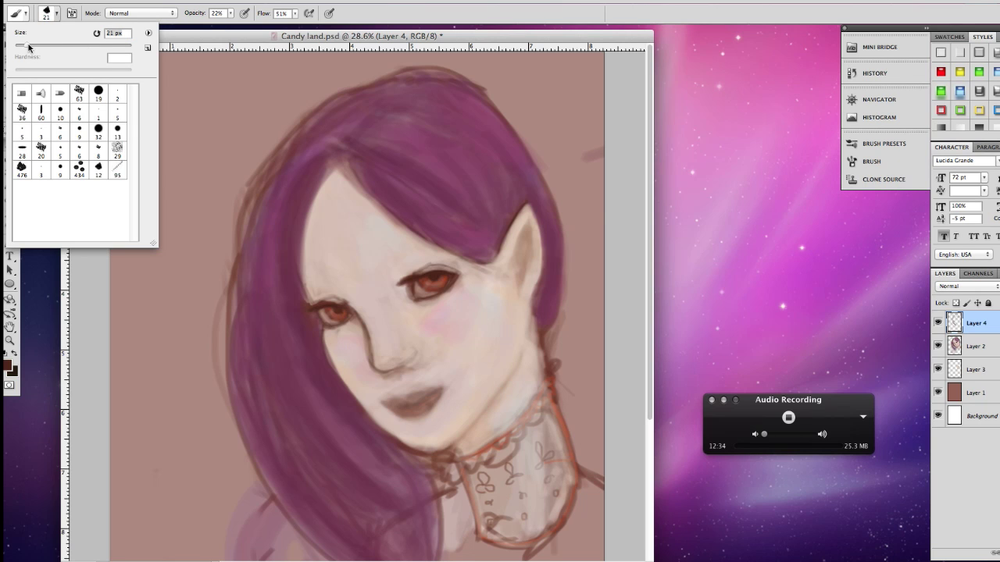
{"action": "mouse_move", "coordinate": [519, 235]}
{"action": "left_mouse_down"}
{"action": "mouse_move", "coordinate": [516, 242]}
{"action": "mouse_move", "coordinate": [524, 225]}
{"action": "left_mouse_up"}
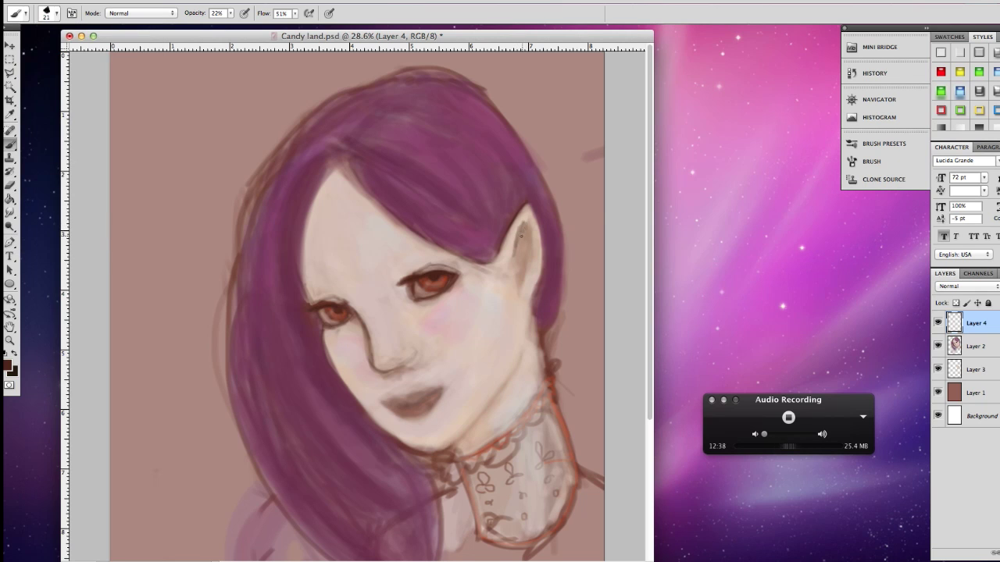
{"action": "left_click_drag", "start_coordinate": [519, 252], "coordinate": [520, 269]}
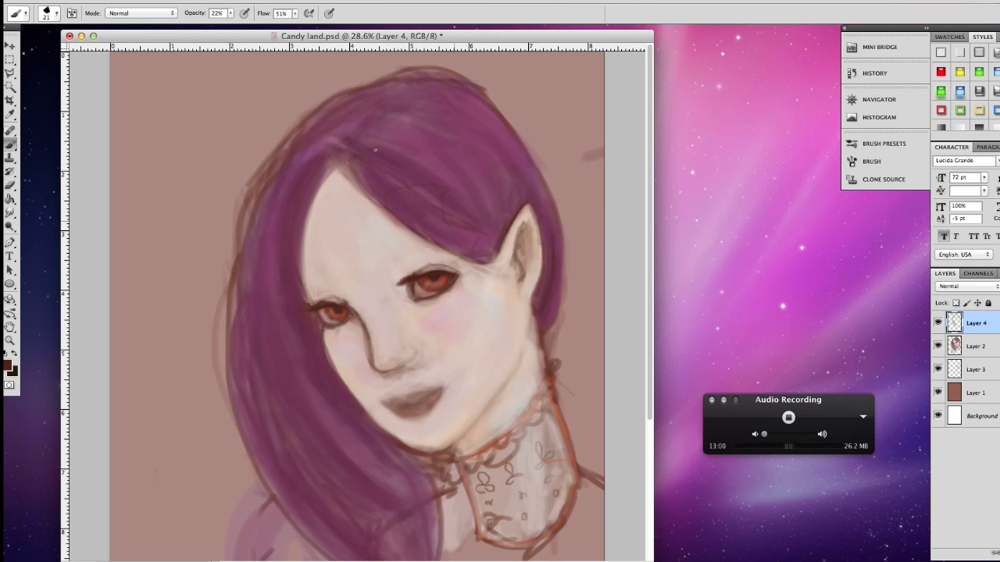
Set the brush size to 50 px and paint dark strands through the hair on top of the head and above the ear.
{"action": "left_click", "coordinate": [57, 14]}
{"action": "left_click", "coordinate": [43, 45]}
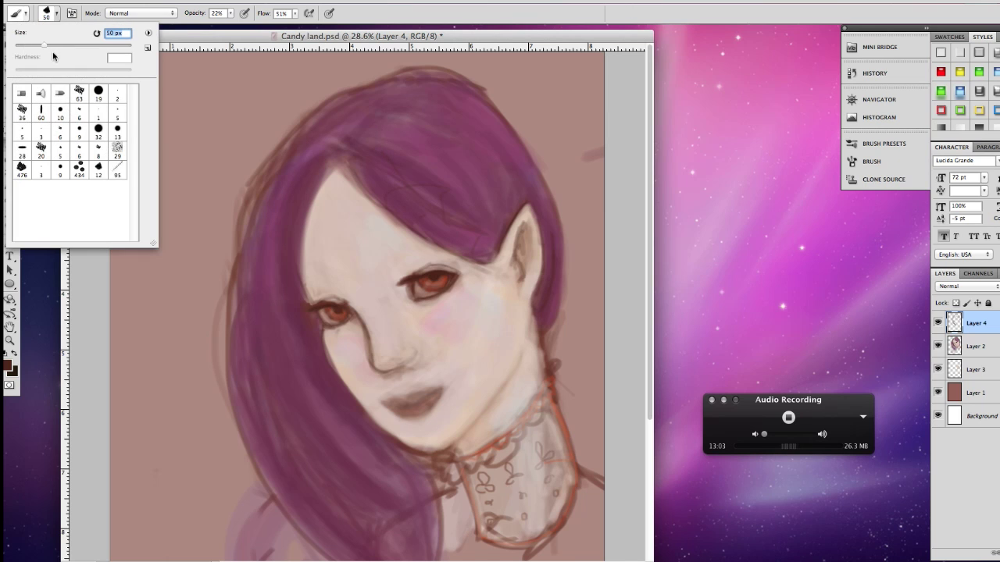
{"action": "left_click", "coordinate": [394, 167]}
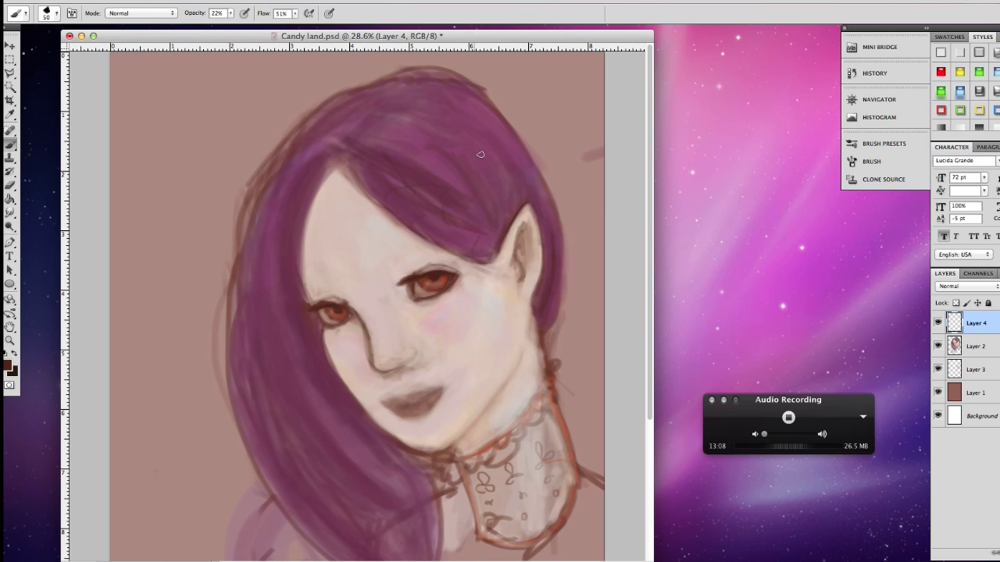
{"action": "left_click_drag", "start_coordinate": [485, 156], "coordinate": [506, 195]}
{"action": "left_click_drag", "start_coordinate": [466, 128], "coordinate": [409, 114]}
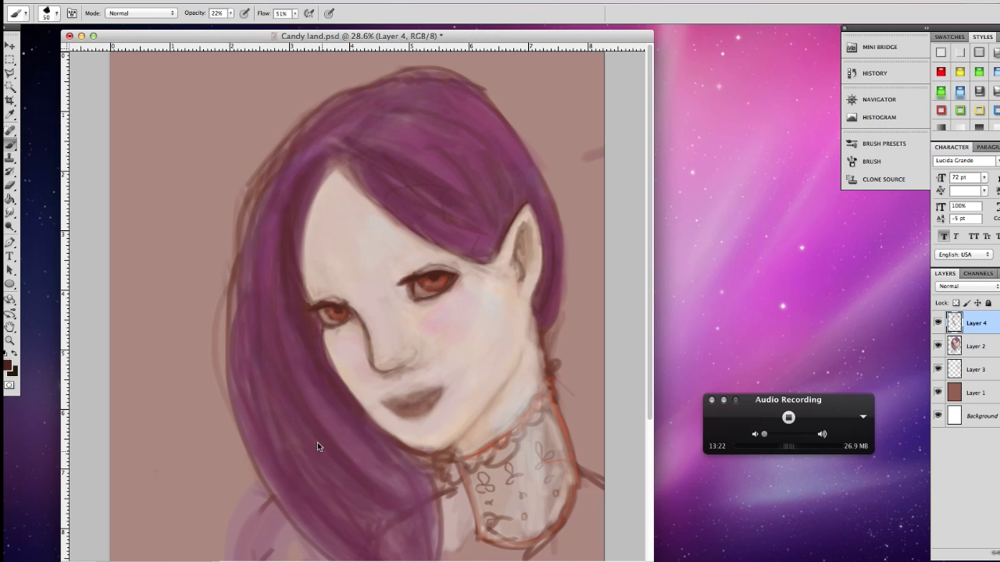
Paint long dark strands down the hair left of the face, from the crown to the ends below the chin.
{"action": "mouse_move", "coordinate": [414, 473]}
{"action": "left_mouse_down"}
{"action": "mouse_move", "coordinate": [436, 526]}
{"action": "mouse_move", "coordinate": [436, 556]}
{"action": "left_mouse_up"}
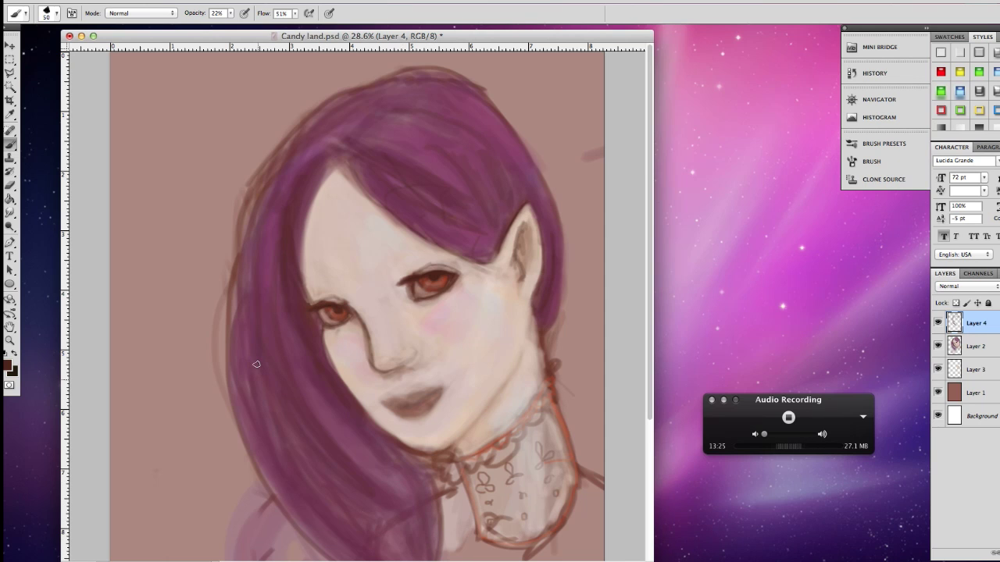
{"action": "mouse_move", "coordinate": [354, 491]}
{"action": "left_mouse_down"}
{"action": "mouse_move", "coordinate": [410, 560]}
{"action": "mouse_move", "coordinate": [398, 560]}
{"action": "left_mouse_up"}
{"action": "mouse_move", "coordinate": [420, 474]}
{"action": "left_mouse_down"}
{"action": "mouse_move", "coordinate": [415, 461]}
{"action": "mouse_move", "coordinate": [435, 507]}
{"action": "left_mouse_up"}
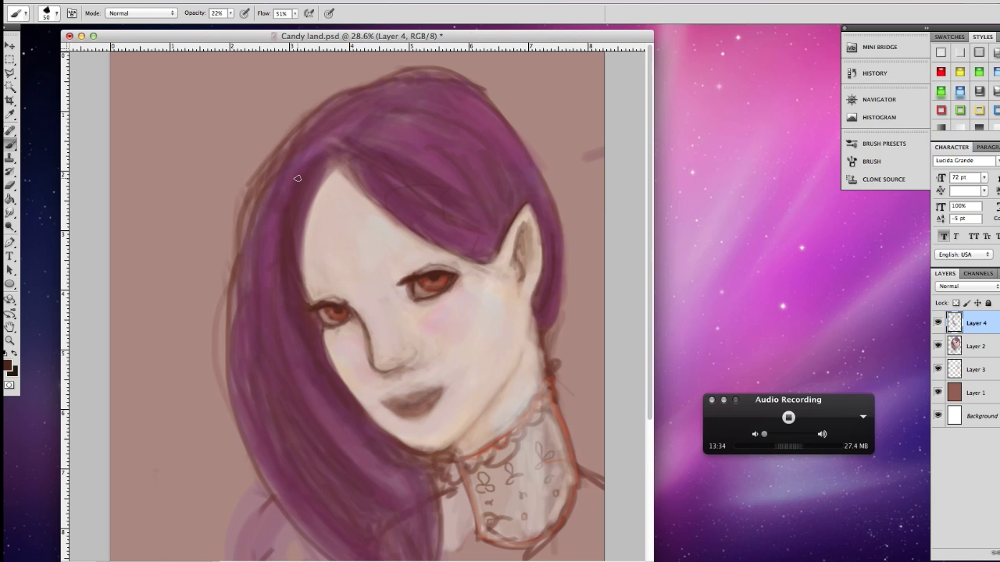
{"action": "left_click_drag", "start_coordinate": [278, 210], "coordinate": [270, 301]}
{"action": "mouse_move", "coordinate": [273, 187]}
{"action": "left_mouse_down"}
{"action": "mouse_move", "coordinate": [255, 298]}
{"action": "mouse_move", "coordinate": [248, 273]}
{"action": "mouse_move", "coordinate": [223, 351]}
{"action": "mouse_move", "coordinate": [225, 379]}
{"action": "mouse_move", "coordinate": [232, 344]}
{"action": "mouse_move", "coordinate": [254, 434]}
{"action": "left_mouse_up"}
{"action": "left_click_drag", "start_coordinate": [230, 332], "coordinate": [236, 374]}
{"action": "left_click_drag", "start_coordinate": [244, 306], "coordinate": [235, 362]}
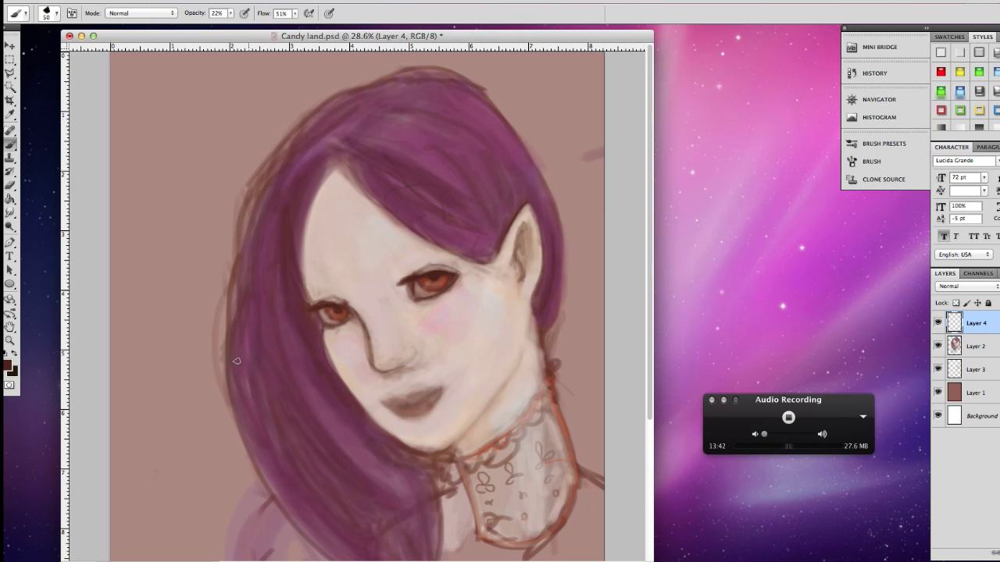
Sample the lighter purple from the hair right of the parting as the brush color.
{"action": "left_click", "coordinate": [10, 114]}
{"action": "left_click", "coordinate": [445, 161]}
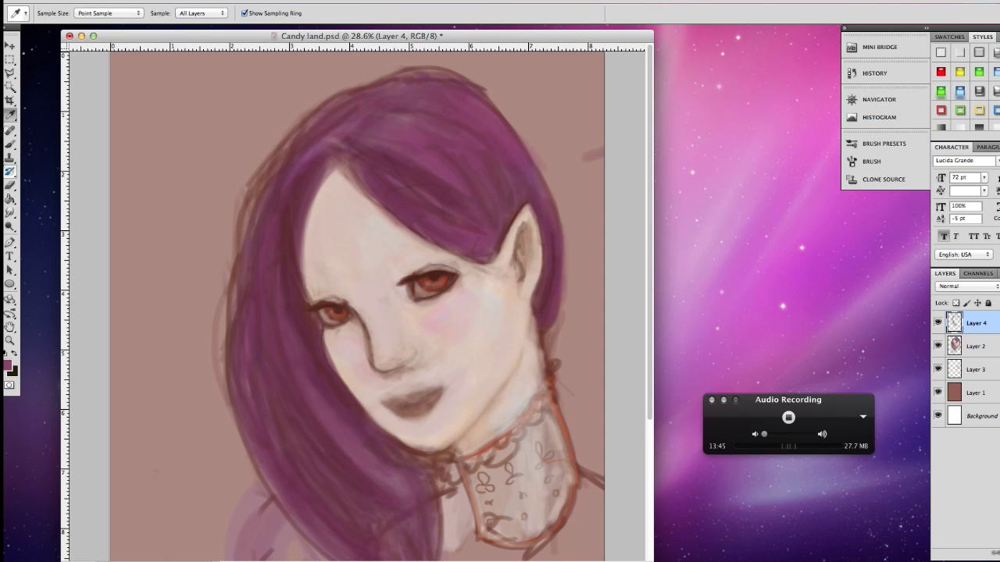
{"action": "left_click", "coordinate": [10, 145]}
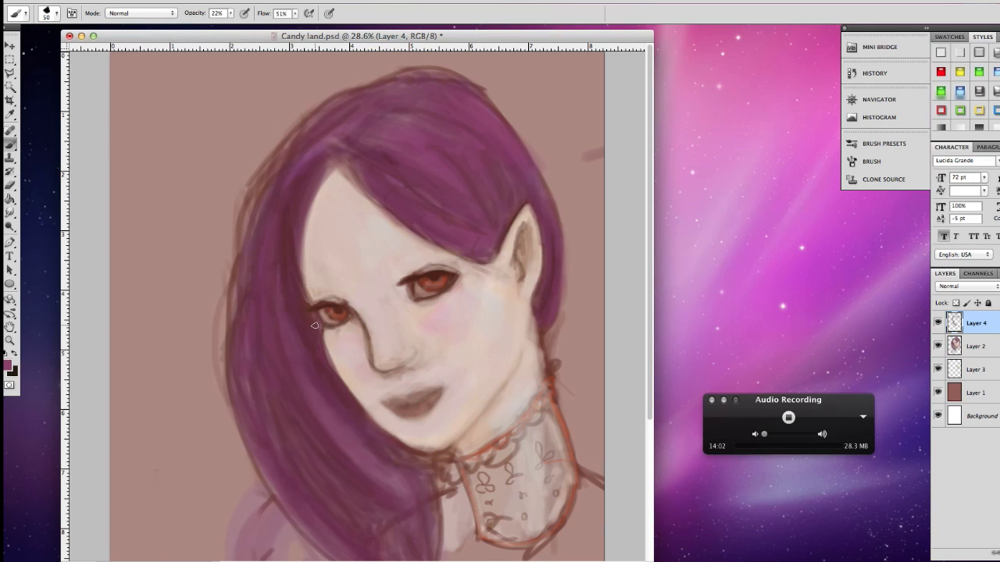
Add a new empty layer above Layer 4 for further painting.
{"action": "left_click", "coordinate": [10, 340]}
{"action": "mouse_move", "coordinate": [359, 228]}
{"action": "left_mouse_down"}
{"action": "mouse_move", "coordinate": [339, 248]}
{"action": "mouse_move", "coordinate": [359, 235]}
{"action": "left_mouse_up"}
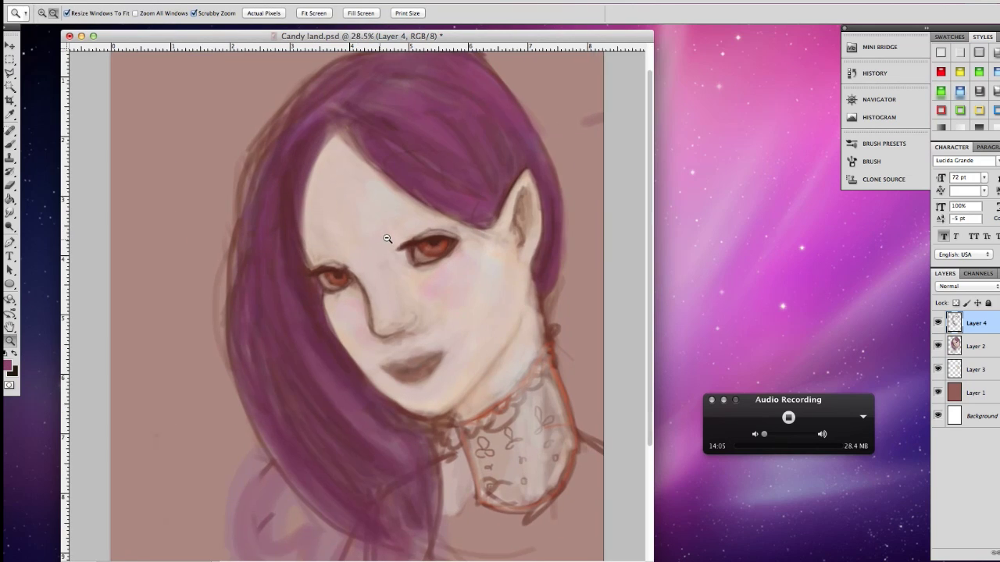
{"action": "key", "text": "alt+shift+super+n"}
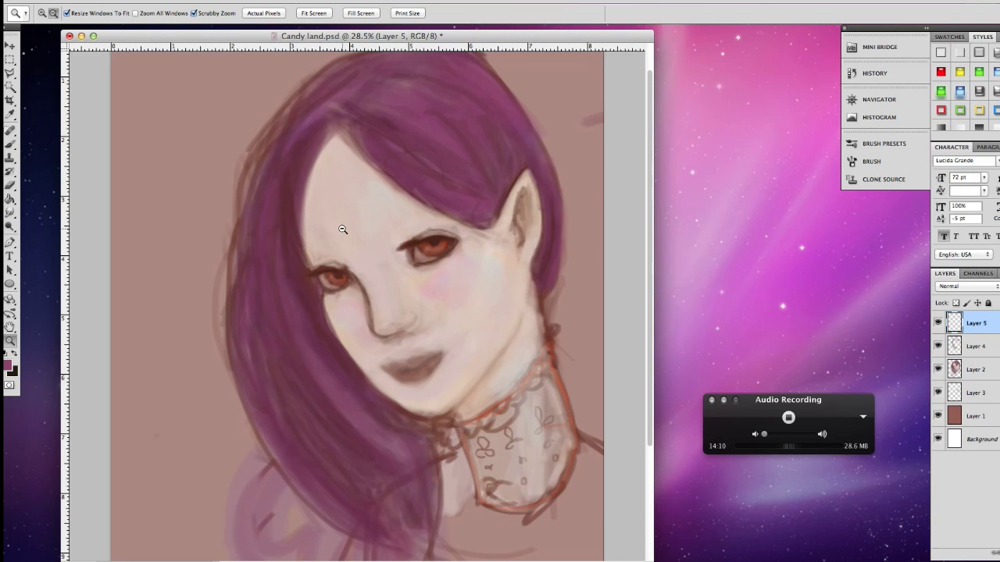
{"action": "mouse_move", "coordinate": [335, 239]}
{"action": "left_mouse_down"}
{"action": "mouse_move", "coordinate": [327, 281]}
{"action": "mouse_move", "coordinate": [346, 225]}
{"action": "left_mouse_up"}
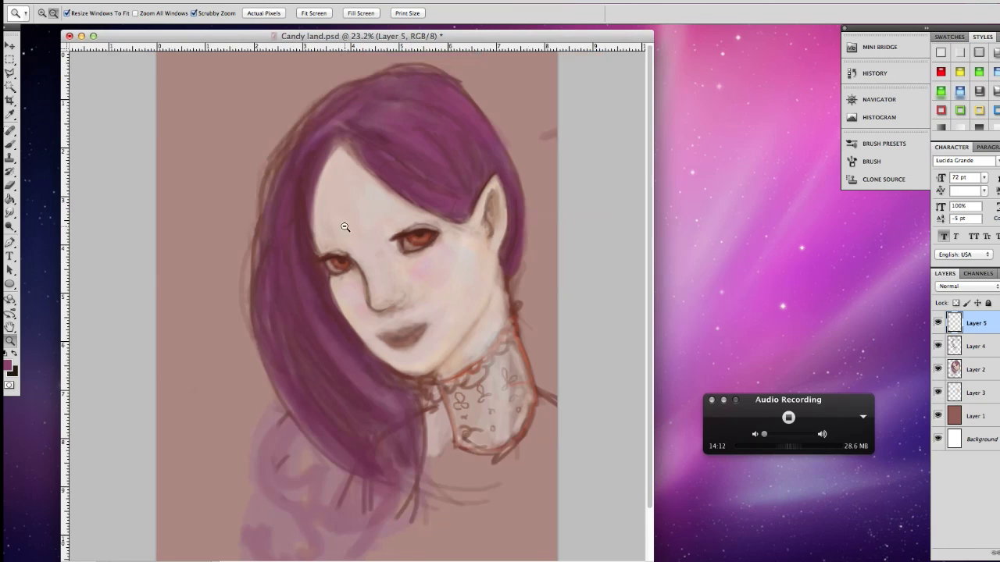
{"action": "key", "text": "b"}
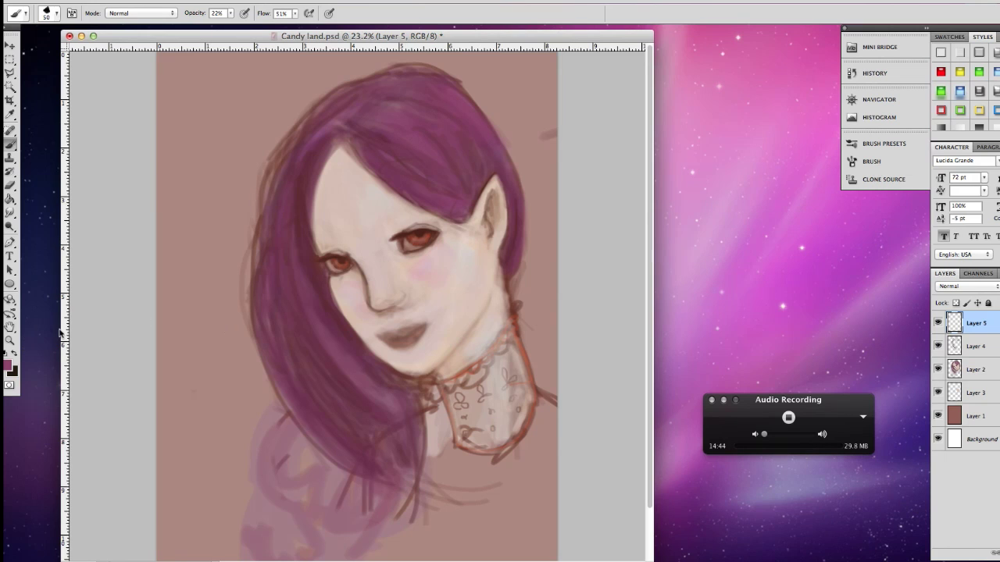
Paint purple along the upper lids of both eyes with the 50 px brush.
{"action": "left_click", "coordinate": [8, 342]}
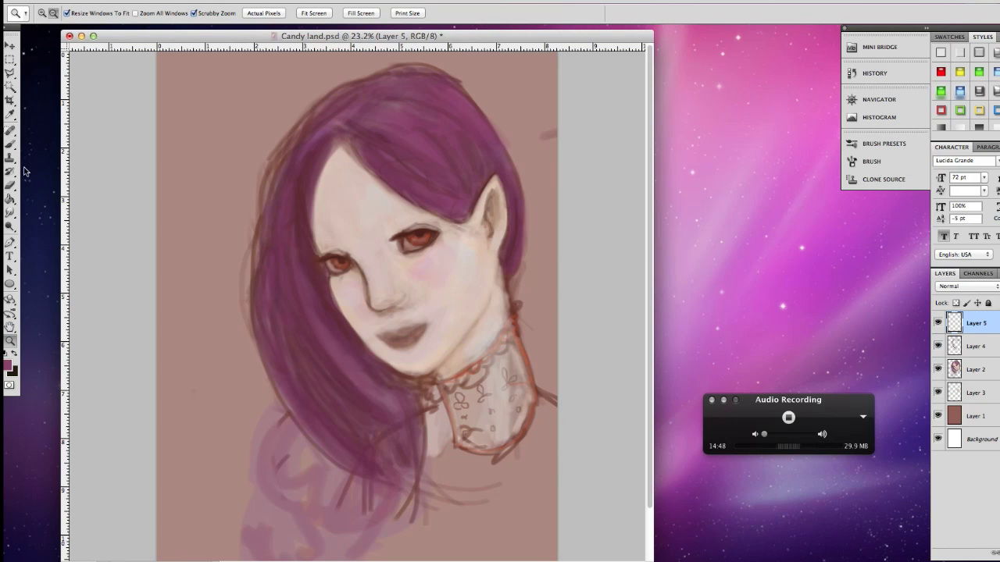
{"action": "left_click", "coordinate": [10, 145]}
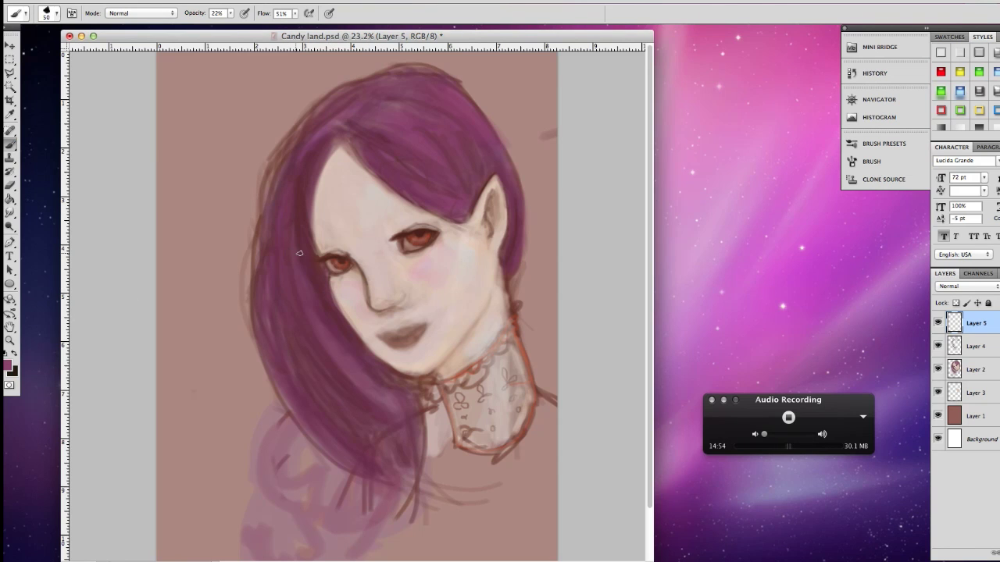
{"action": "left_click", "coordinate": [10, 340]}
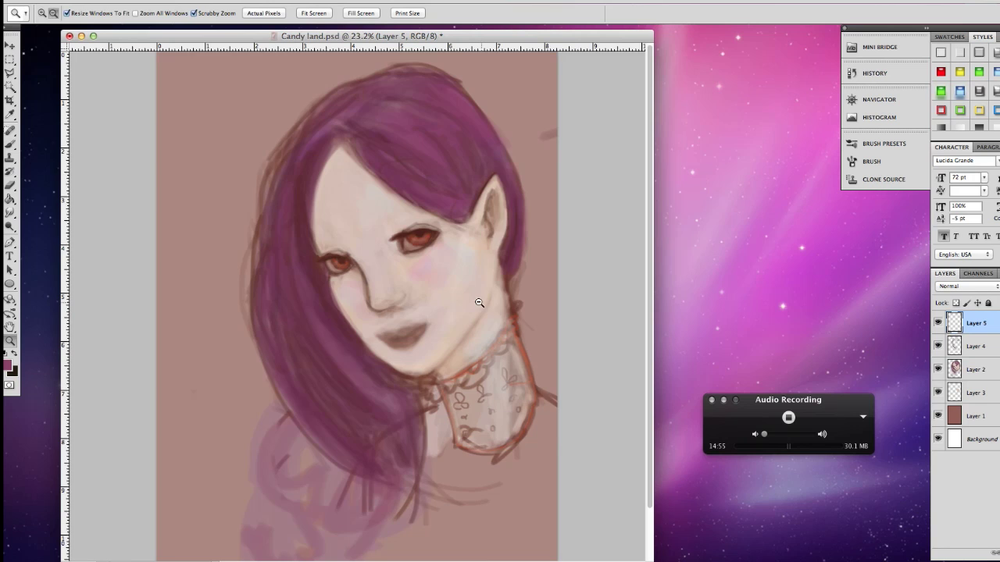
{"action": "left_click_drag", "start_coordinate": [479, 303], "coordinate": [525, 268]}
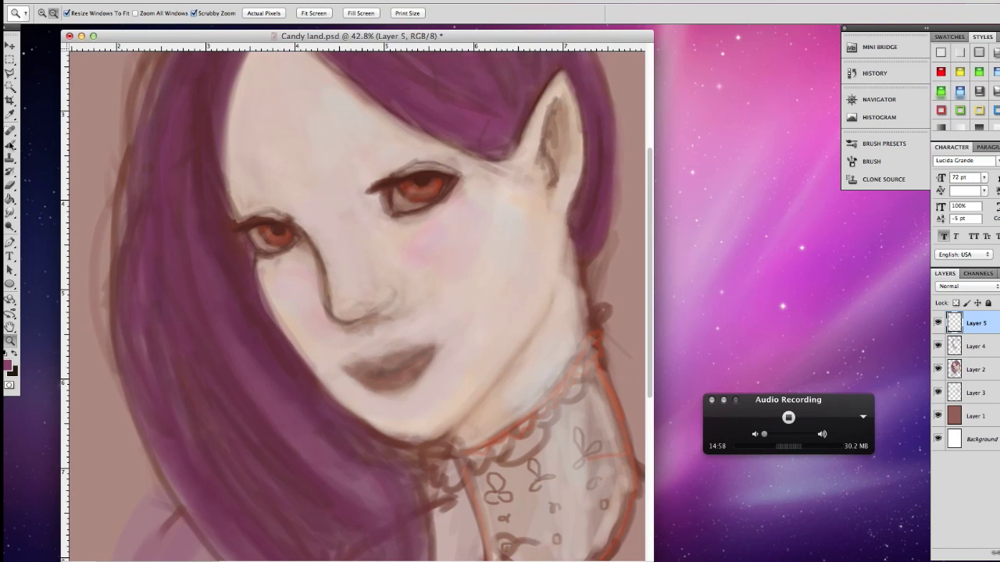
{"action": "left_click", "coordinate": [10, 145]}
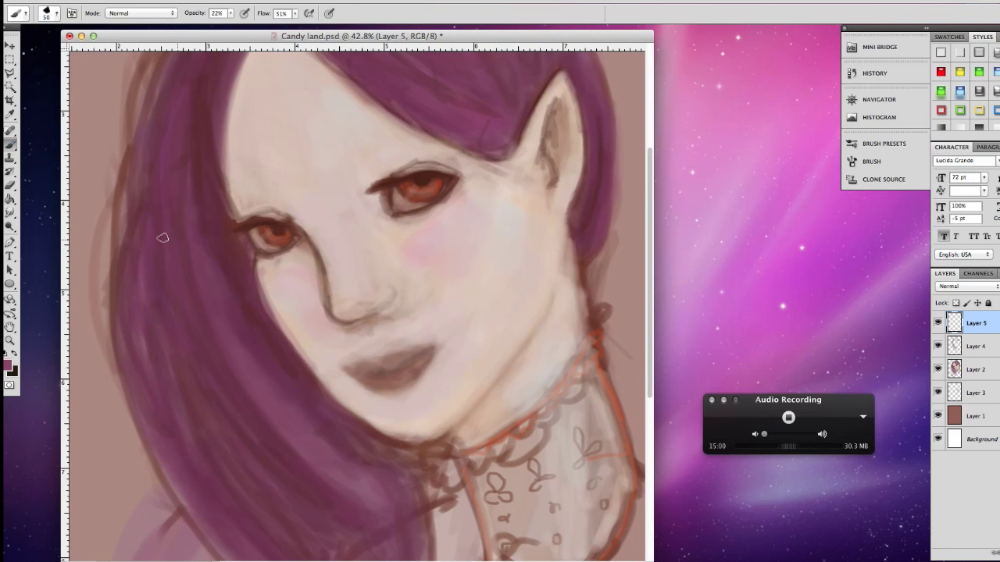
{"action": "left_click_drag", "start_coordinate": [394, 178], "coordinate": [438, 165]}
{"action": "left_click_drag", "start_coordinate": [236, 232], "coordinate": [260, 217]}
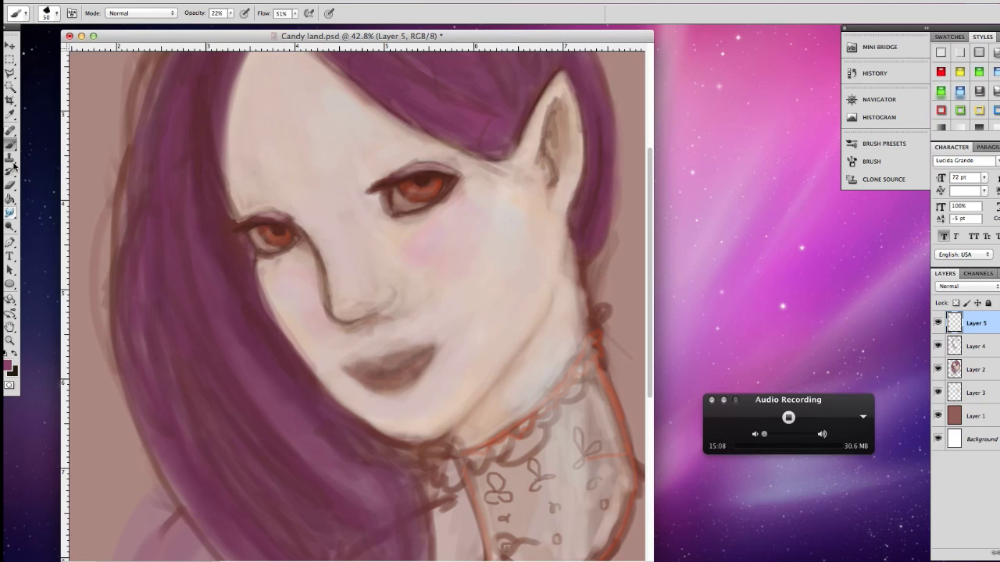
Sample the reddish brown from the right eye and paint it over the middle of the lips.
{"action": "left_click", "coordinate": [10, 114]}
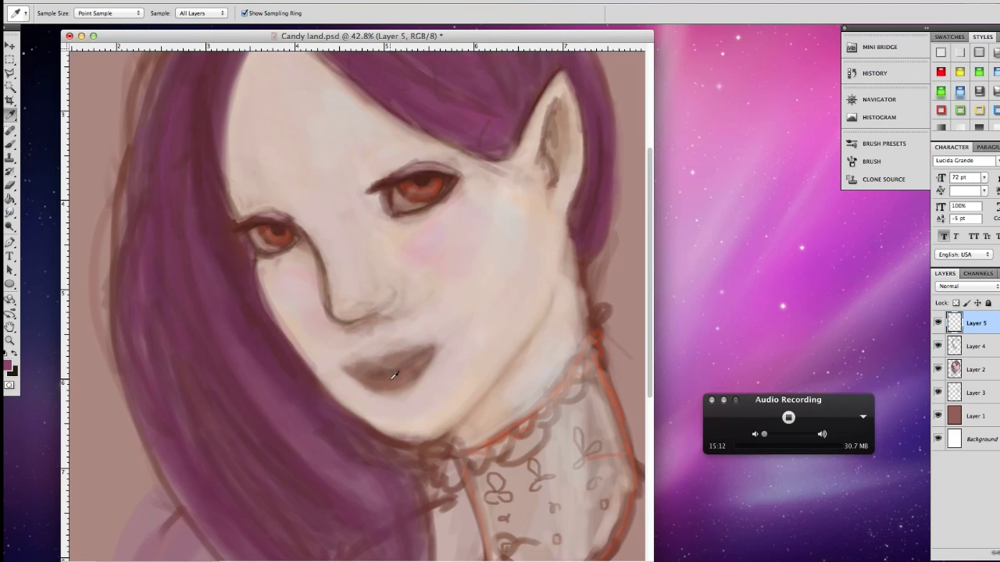
{"action": "left_click", "coordinate": [416, 197]}
{"action": "left_click", "coordinate": [12, 145]}
{"action": "left_click_drag", "start_coordinate": [369, 385], "coordinate": [408, 371]}
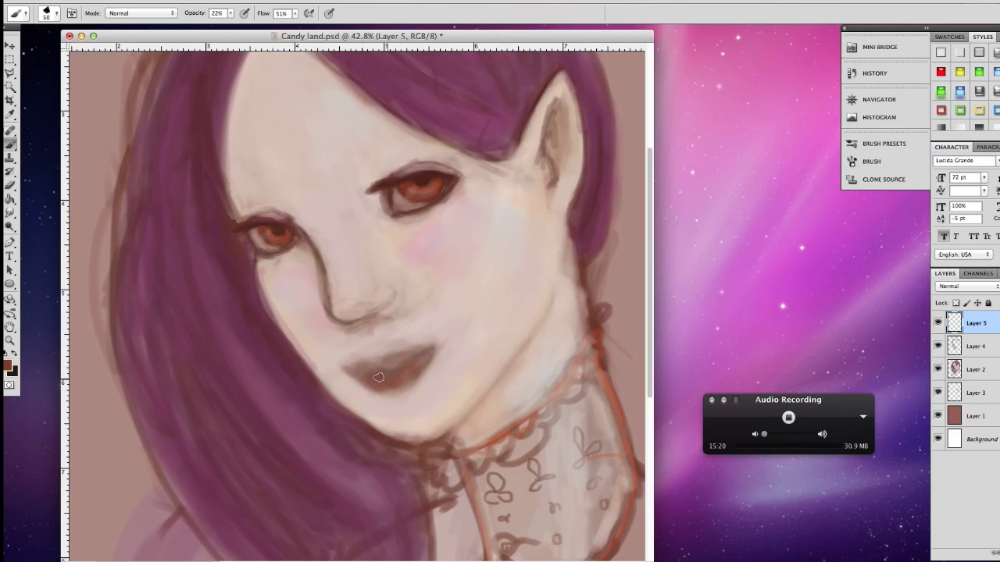
{"action": "mouse_move", "coordinate": [408, 372]}
{"action": "left_mouse_down"}
{"action": "mouse_move", "coordinate": [379, 381]}
{"action": "mouse_move", "coordinate": [387, 362]}
{"action": "mouse_move", "coordinate": [406, 358]}
{"action": "mouse_move", "coordinate": [367, 375]}
{"action": "mouse_move", "coordinate": [414, 357]}
{"action": "mouse_move", "coordinate": [397, 377]}
{"action": "mouse_move", "coordinate": [369, 381]}
{"action": "left_mouse_up"}
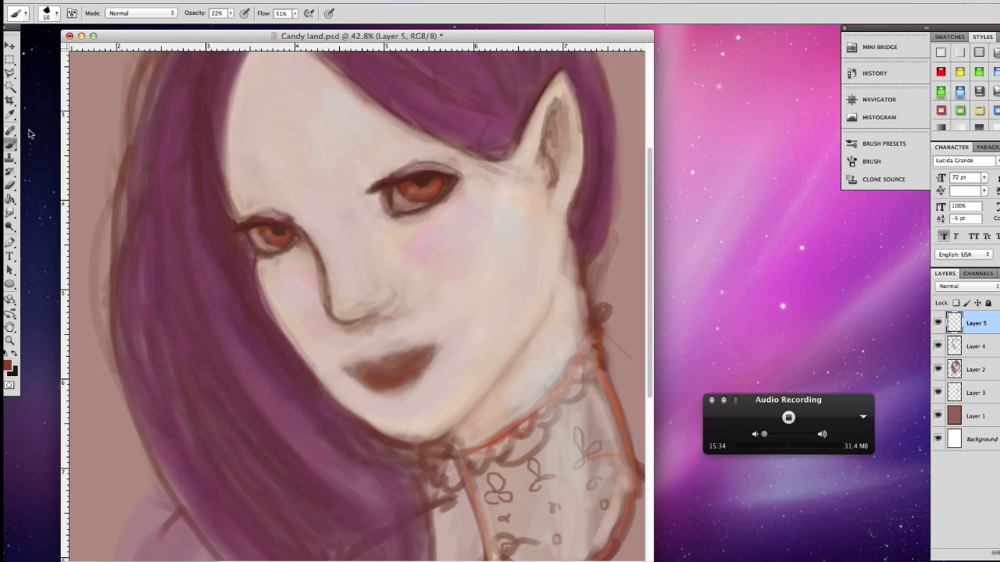
Sample the pale skin tone from the nose bridge and soften the nose outline and the lower edge of the right eye.
{"action": "left_click", "coordinate": [11, 114]}
{"action": "left_click", "coordinate": [357, 264]}
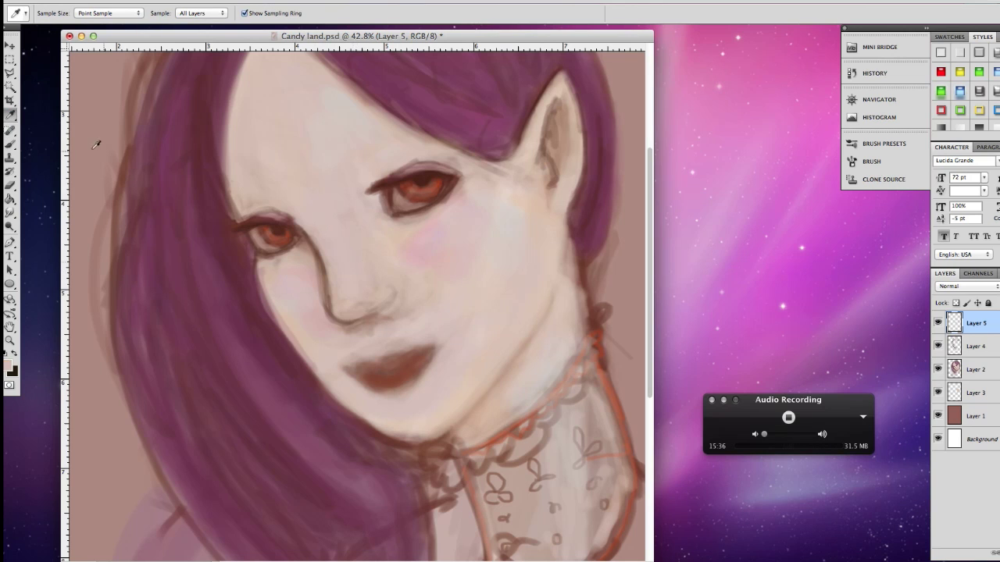
{"action": "left_click", "coordinate": [14, 147]}
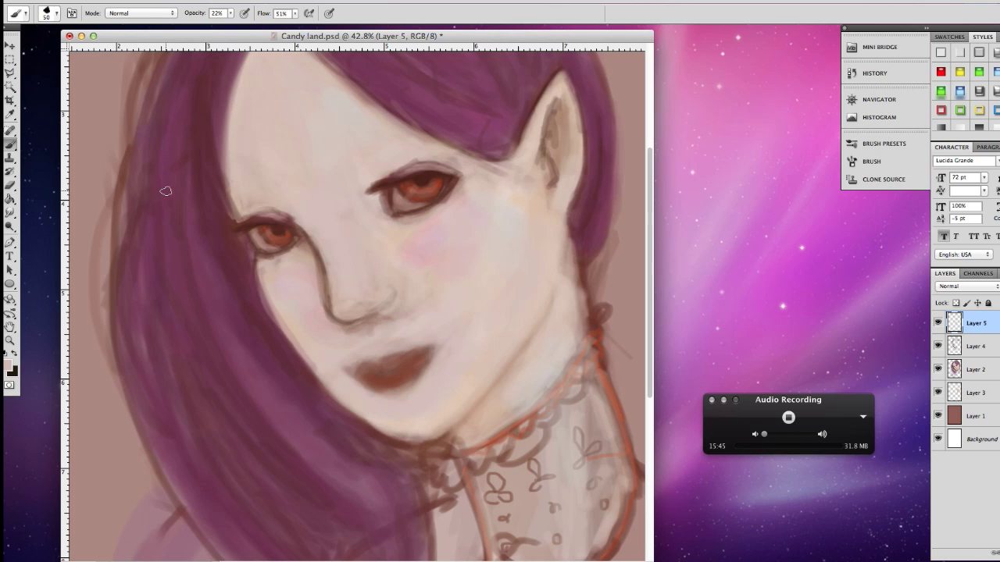
{"action": "mouse_move", "coordinate": [310, 240]}
{"action": "left_mouse_down"}
{"action": "mouse_move", "coordinate": [336, 315]}
{"action": "mouse_move", "coordinate": [326, 287]}
{"action": "mouse_move", "coordinate": [328, 303]}
{"action": "mouse_move", "coordinate": [360, 322]}
{"action": "left_mouse_up"}
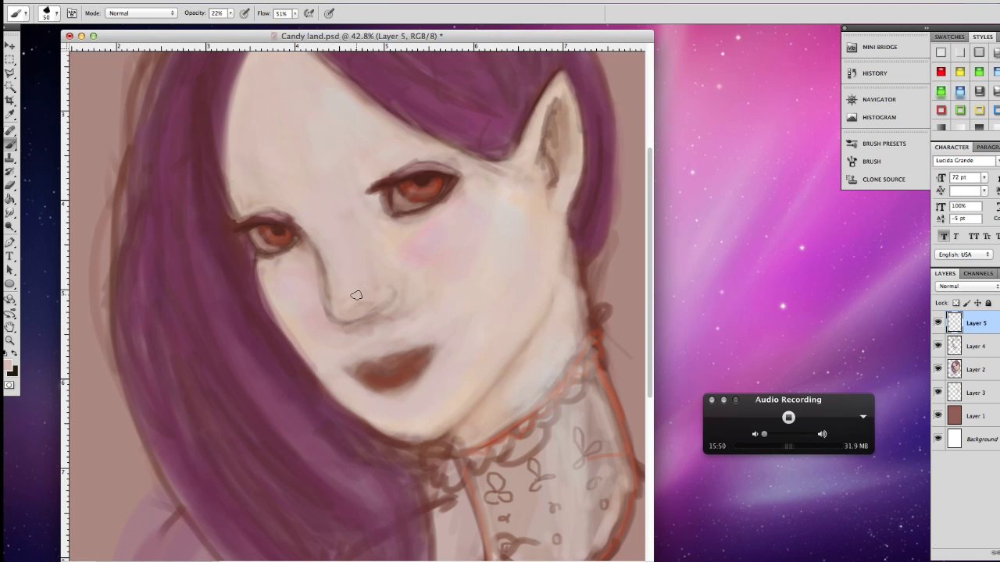
{"action": "mouse_move", "coordinate": [385, 214]}
{"action": "left_mouse_down"}
{"action": "mouse_move", "coordinate": [397, 223]}
{"action": "mouse_move", "coordinate": [449, 193]}
{"action": "left_mouse_up"}
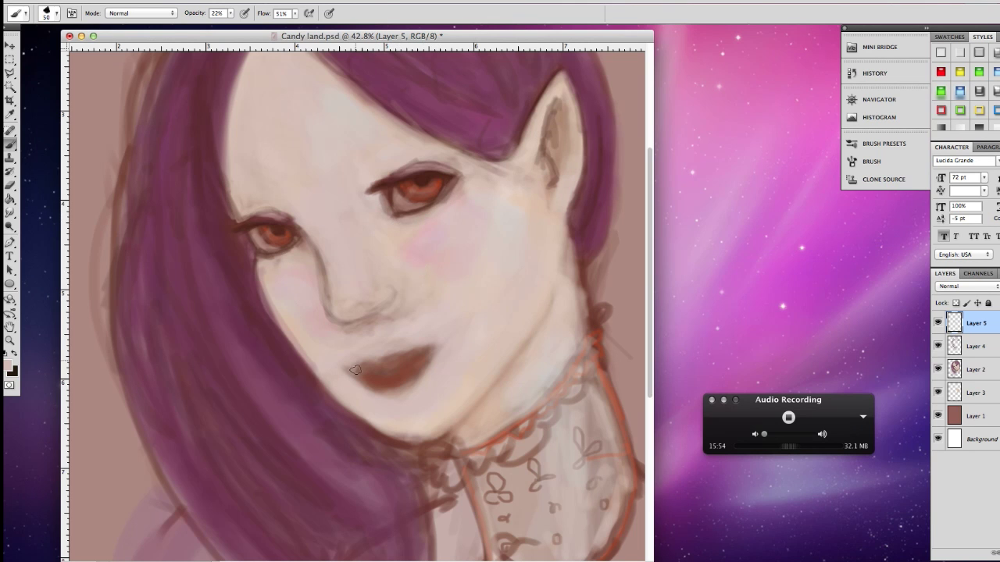
Sample the dark purplish red from the left eye's upper lid and trace the jawline below the ear with a 26 px brush.
{"action": "left_click", "coordinate": [9, 114]}
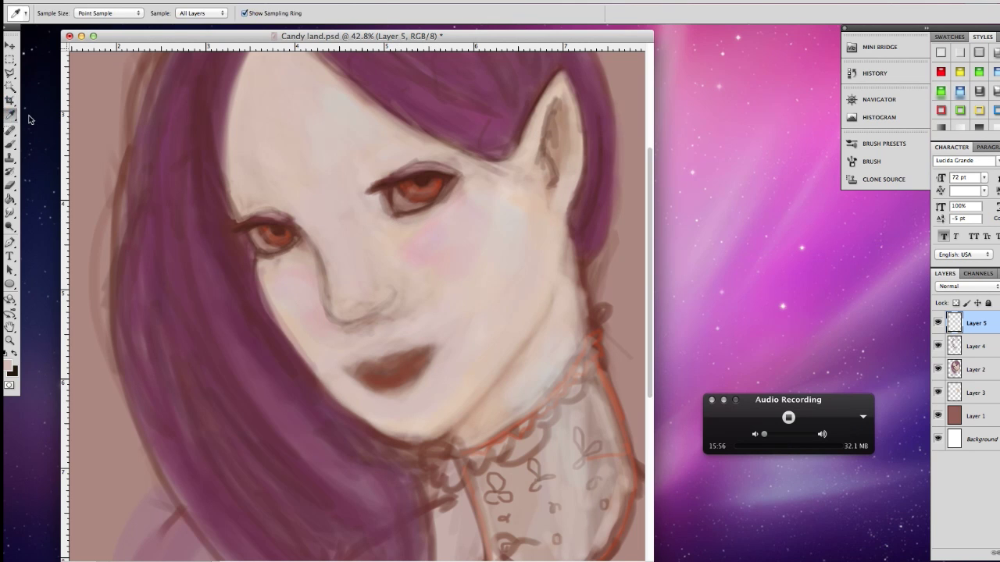
{"action": "left_click", "coordinate": [260, 215]}
{"action": "left_click", "coordinate": [11, 144]}
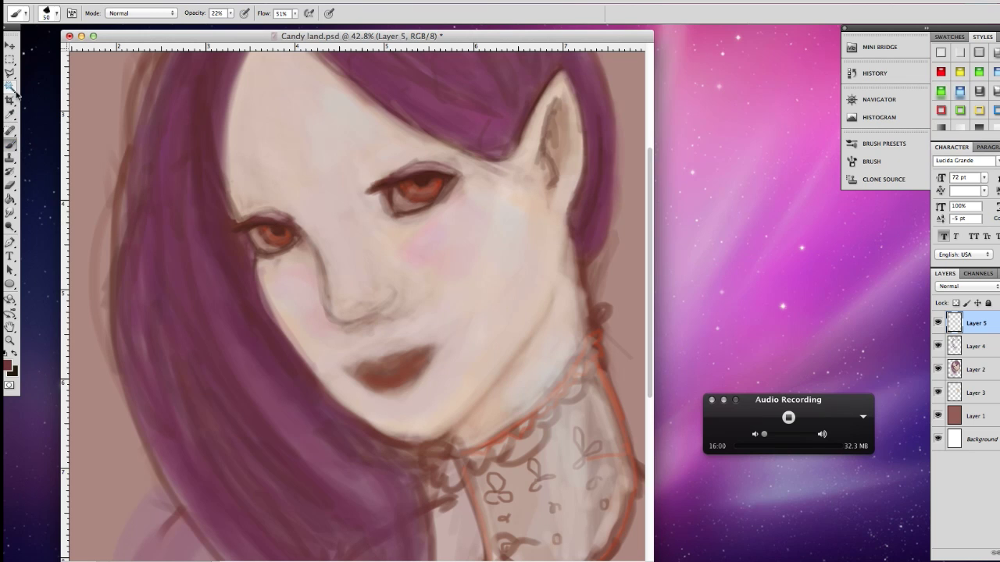
{"action": "left_click", "coordinate": [56, 13]}
{"action": "left_click_drag", "start_coordinate": [52, 45], "coordinate": [28, 45]}
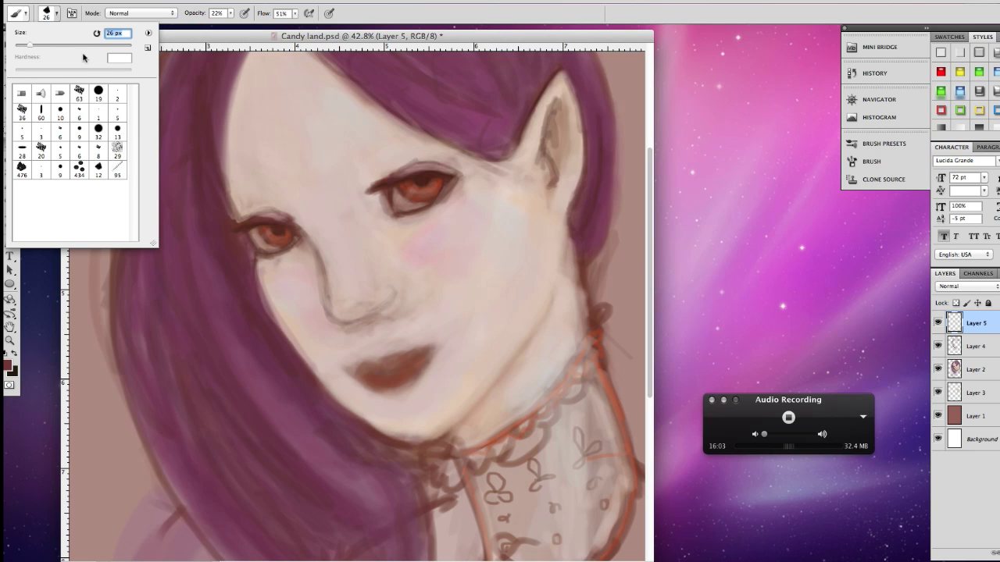
{"action": "left_click", "coordinate": [566, 242]}
{"action": "mouse_move", "coordinate": [562, 269]}
{"action": "left_mouse_down"}
{"action": "mouse_move", "coordinate": [534, 329]}
{"action": "mouse_move", "coordinate": [432, 441]}
{"action": "mouse_move", "coordinate": [515, 365]}
{"action": "mouse_move", "coordinate": [549, 303]}
{"action": "mouse_move", "coordinate": [559, 246]}
{"action": "mouse_move", "coordinate": [574, 261]}
{"action": "mouse_move", "coordinate": [571, 251]}
{"action": "mouse_move", "coordinate": [581, 297]}
{"action": "left_mouse_up"}
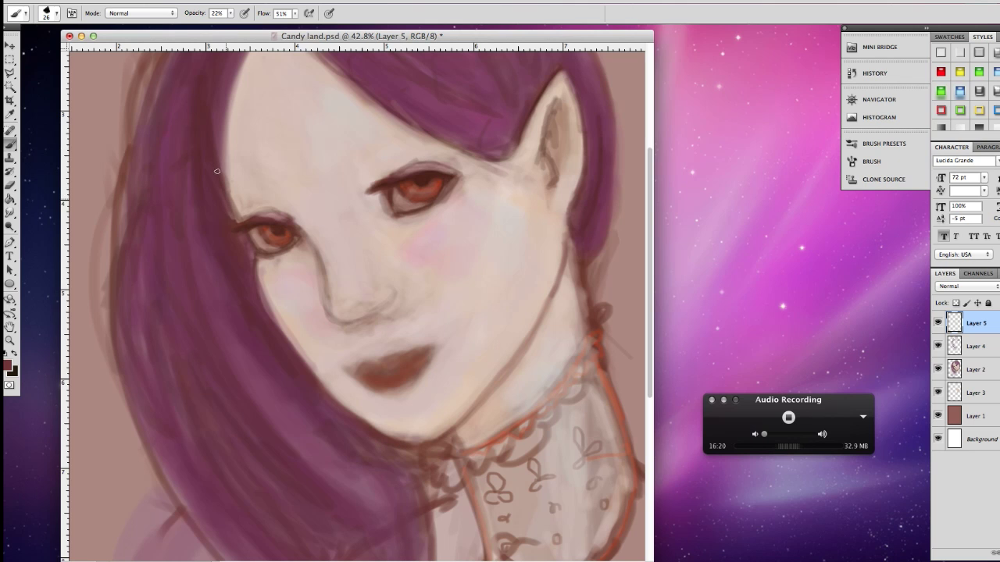
Redraw the nose with dark purplish-red strokes along the bridge, under the tip and around the right nostril.
{"action": "left_click_drag", "start_coordinate": [651, 164], "coordinate": [649, 99]}
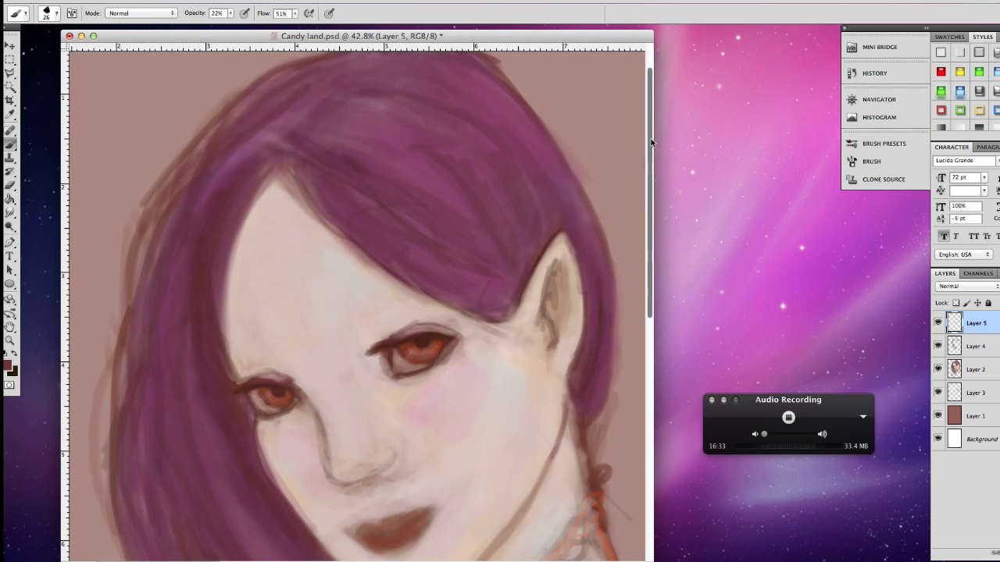
{"action": "left_click_drag", "start_coordinate": [650, 138], "coordinate": [638, 202]}
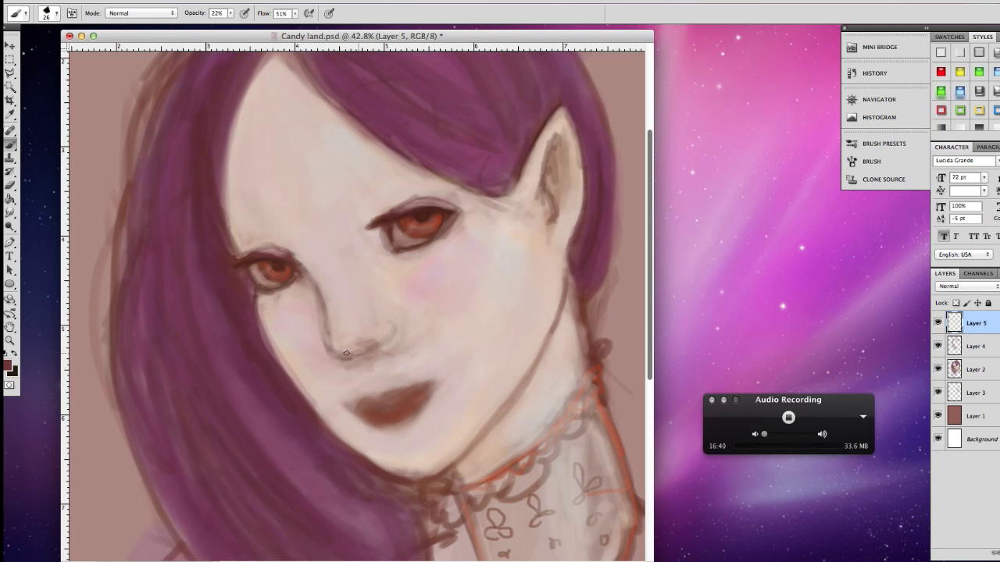
{"action": "left_click_drag", "start_coordinate": [373, 345], "coordinate": [386, 328]}
{"action": "left_click_drag", "start_coordinate": [390, 336], "coordinate": [374, 346]}
{"action": "mouse_move", "coordinate": [312, 281]}
{"action": "left_mouse_down"}
{"action": "mouse_move", "coordinate": [329, 348]}
{"action": "mouse_move", "coordinate": [352, 358]}
{"action": "mouse_move", "coordinate": [332, 356]}
{"action": "mouse_move", "coordinate": [391, 324]}
{"action": "left_mouse_up"}
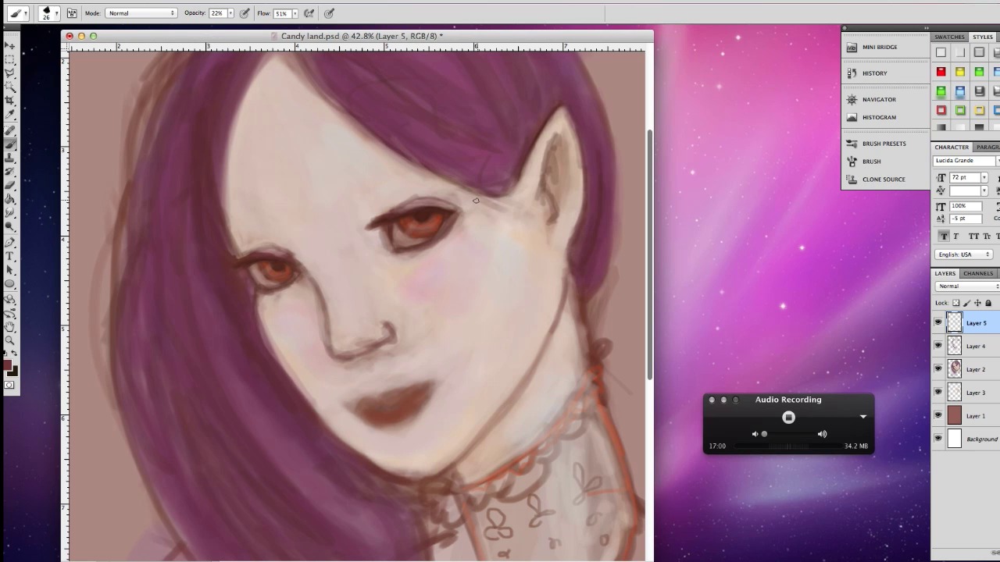
Paint the eyebrows above both eyes with the 26 px brush.
{"action": "mouse_move", "coordinate": [374, 199]}
{"action": "left_mouse_down"}
{"action": "mouse_move", "coordinate": [386, 185]}
{"action": "mouse_move", "coordinate": [362, 180]}
{"action": "mouse_move", "coordinate": [373, 188]}
{"action": "mouse_move", "coordinate": [419, 175]}
{"action": "mouse_move", "coordinate": [395, 172]}
{"action": "left_mouse_up"}
{"action": "mouse_move", "coordinate": [235, 231]}
{"action": "left_mouse_down"}
{"action": "mouse_move", "coordinate": [255, 225]}
{"action": "mouse_move", "coordinate": [254, 236]}
{"action": "left_mouse_up"}
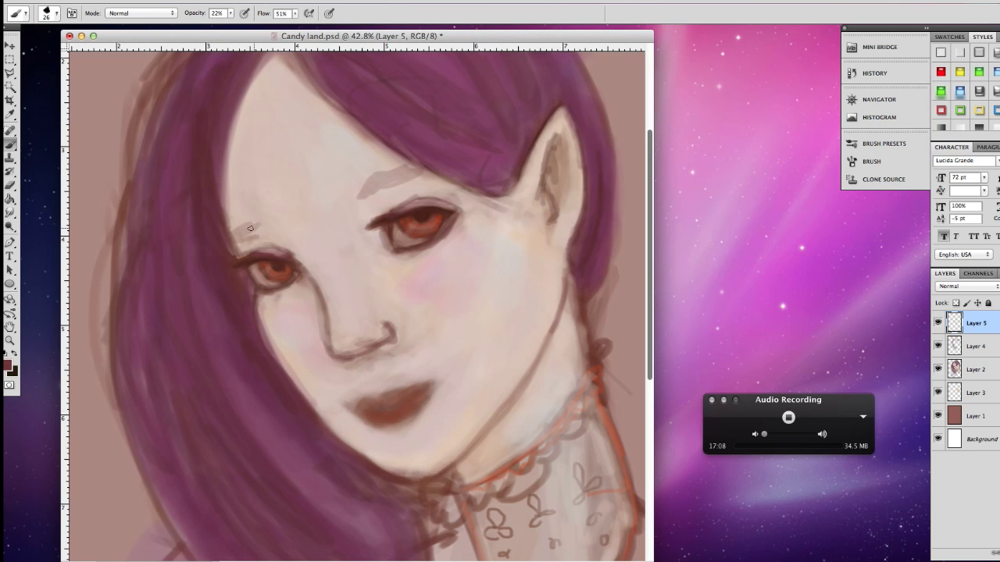